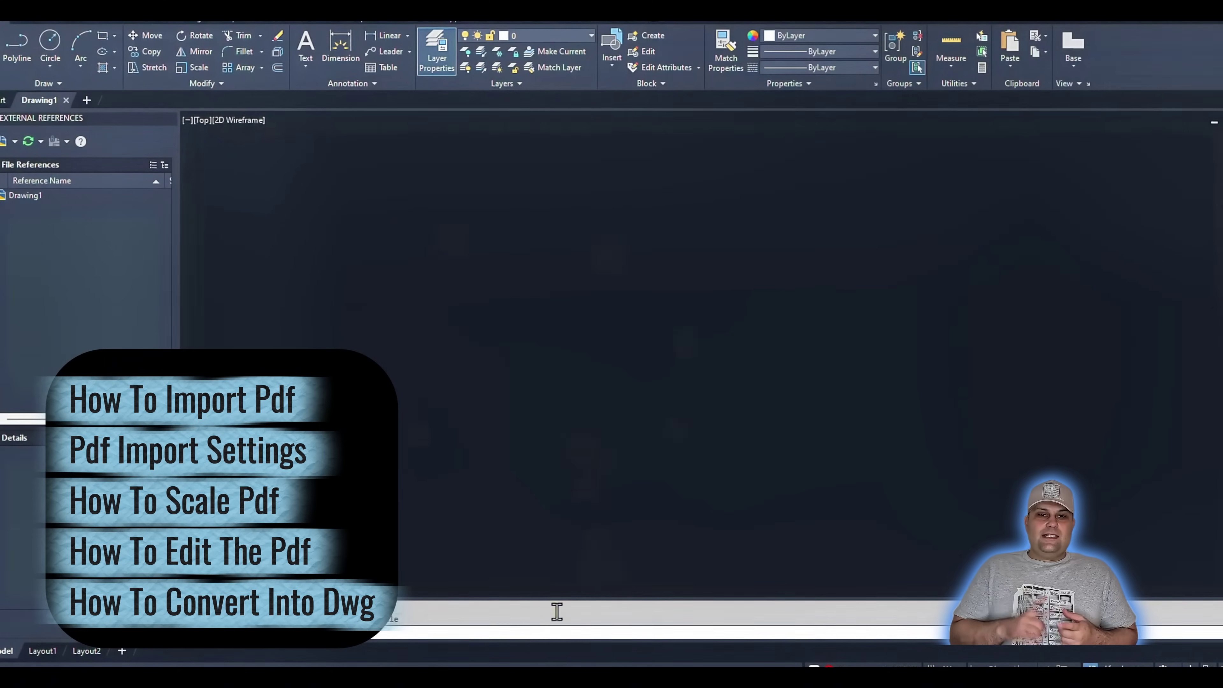
Step: Set length precision to 1/2 inch, keeping inches for insertion scale and decimal degrees for angles
text(units)
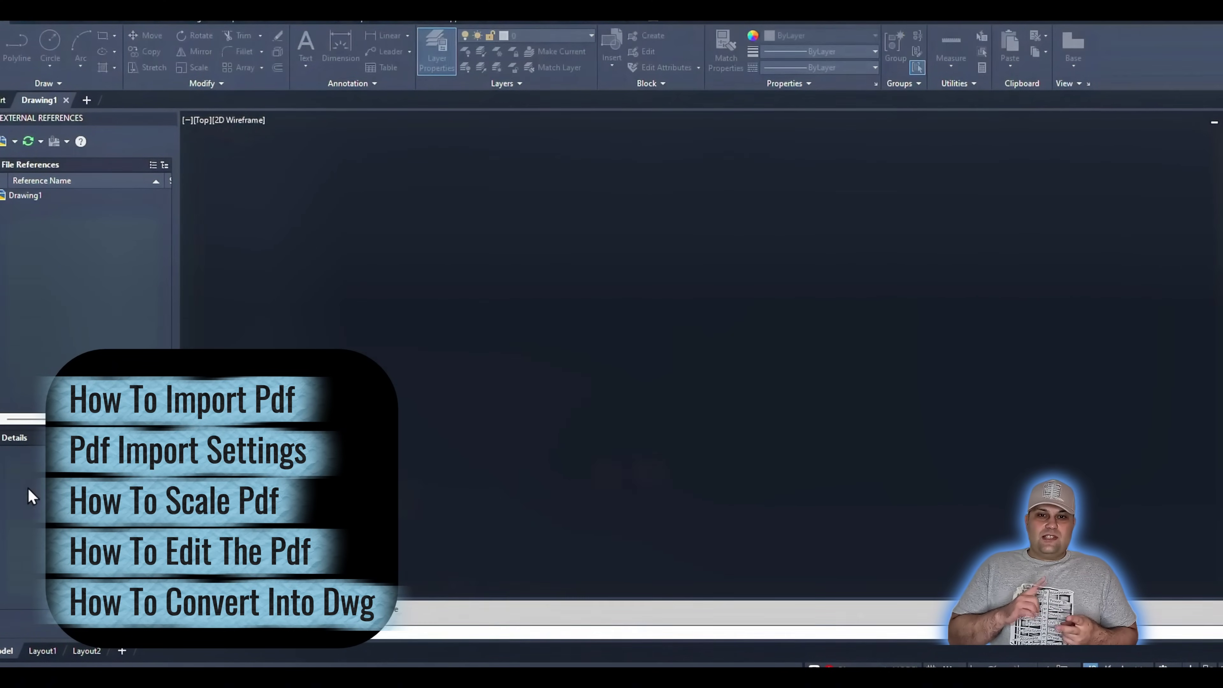
key(Return)
click(612, 344)
click(568, 368)
click(612, 409)
click(595, 432)
click(727, 317)
click(648, 377)
key(Return)
Step: Choose the utility plan PDF for import with raster images, PDF layers, and solid fills as hatches
click(28, 18)
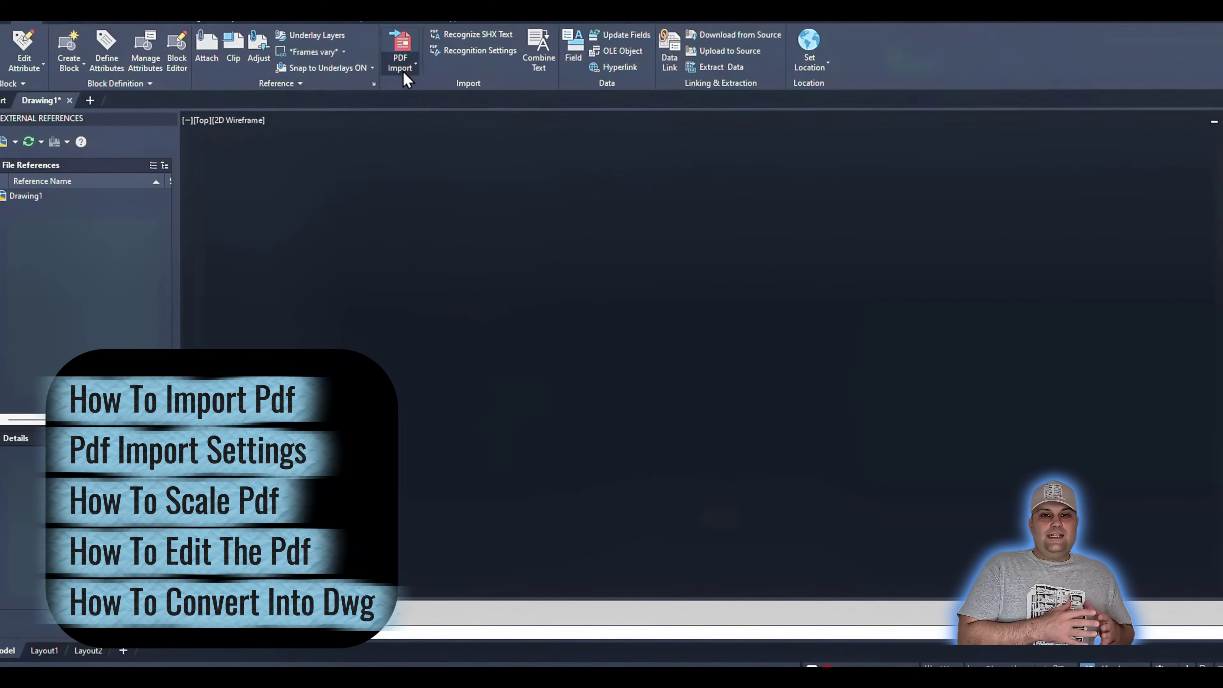
click(407, 68)
click(530, 244)
click(790, 465)
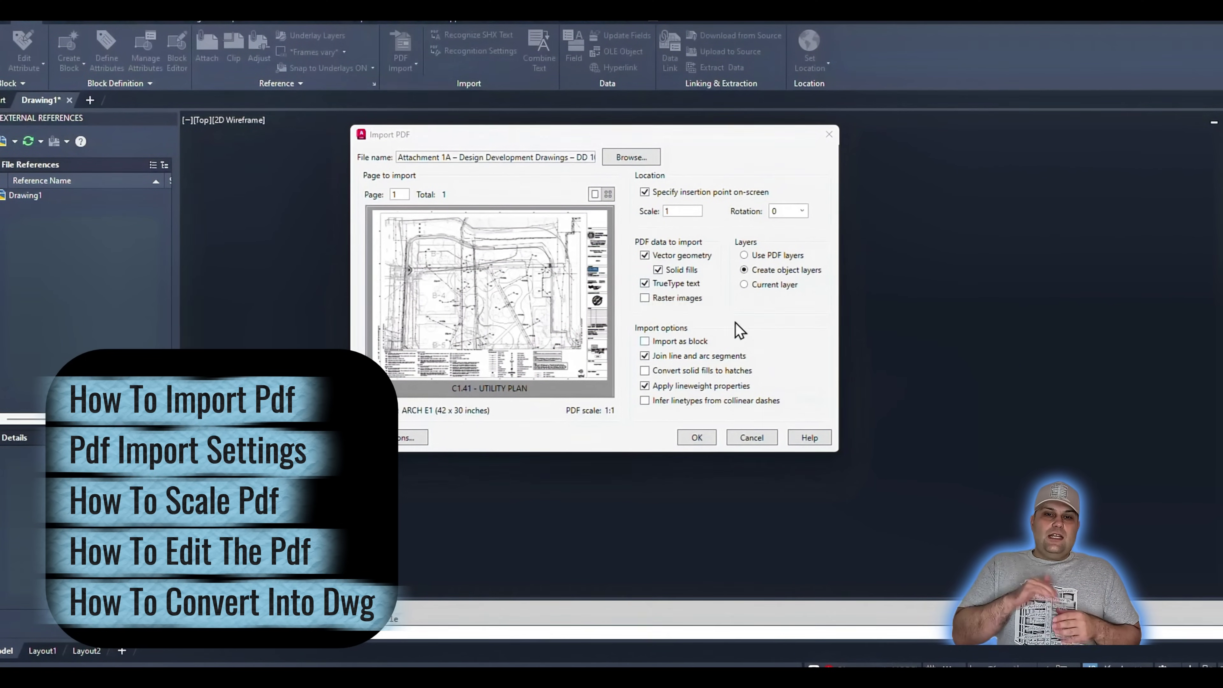
click(645, 298)
click(745, 256)
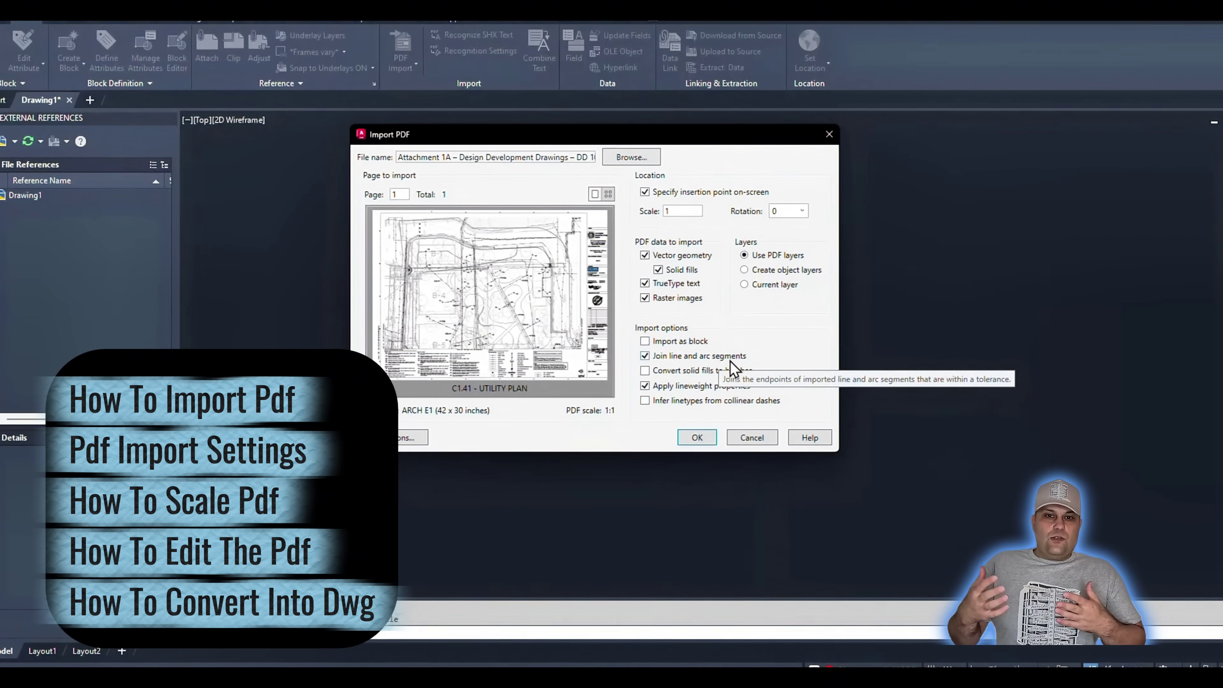
click(708, 371)
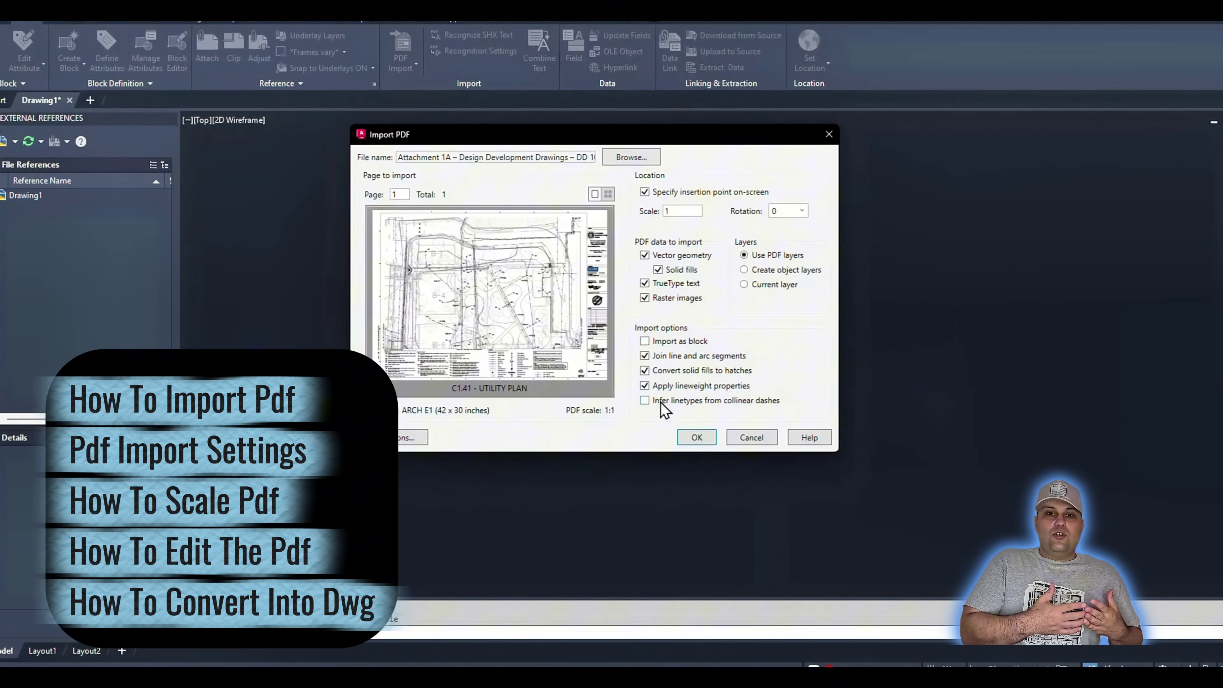
Step: Import the utility plan PDF and zoom in on its scale bar
click(704, 436)
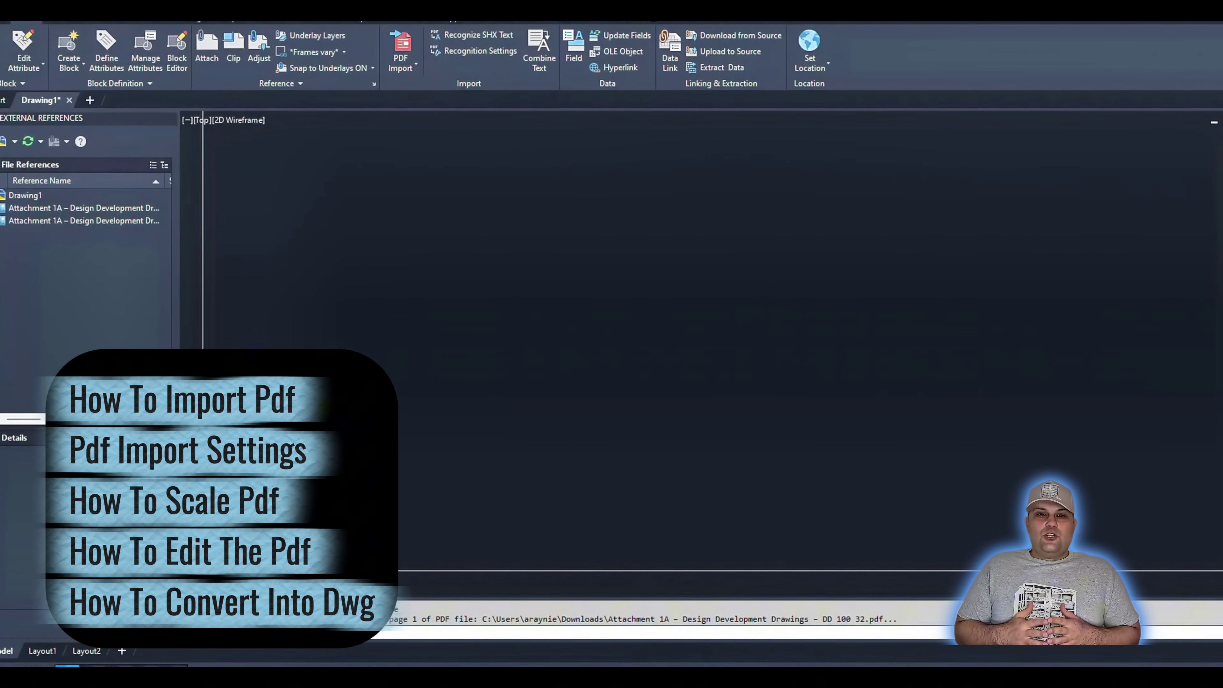
scroll(756, 330, up, 10)
scroll(936, 304, down, 10)
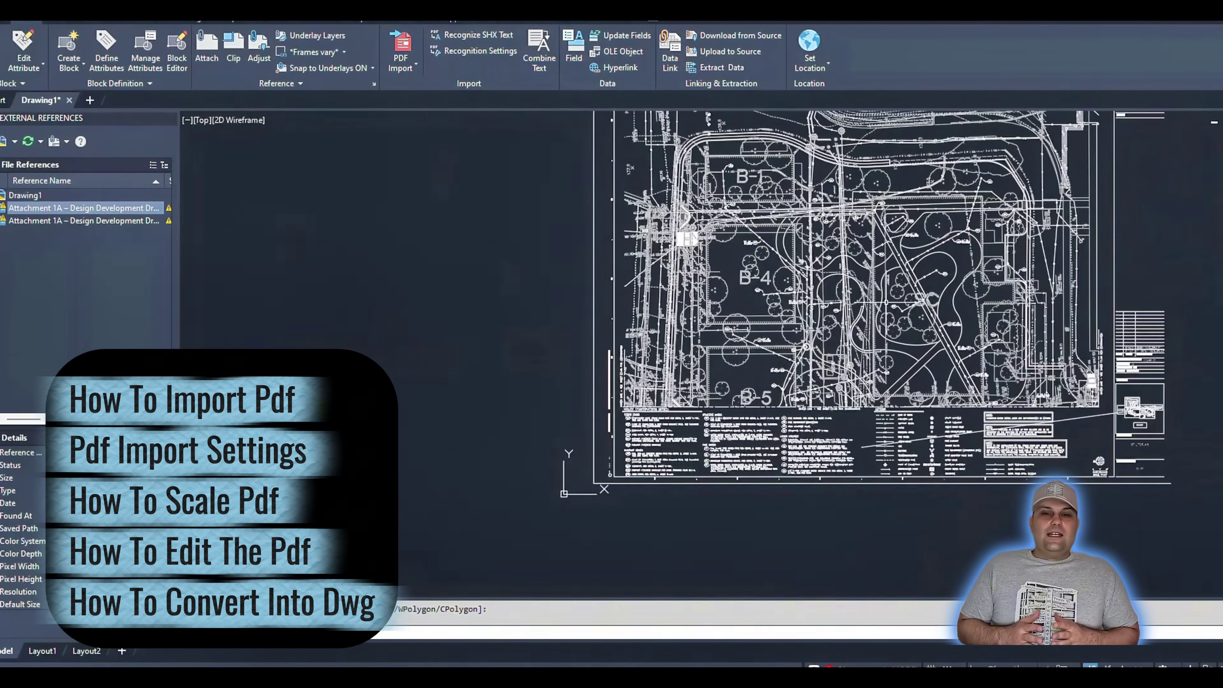
scroll(622, 280, up, 12)
Step: Start a DI distance measurement with the first point at the scale bar's 0 mark
text(di)
key(Return)
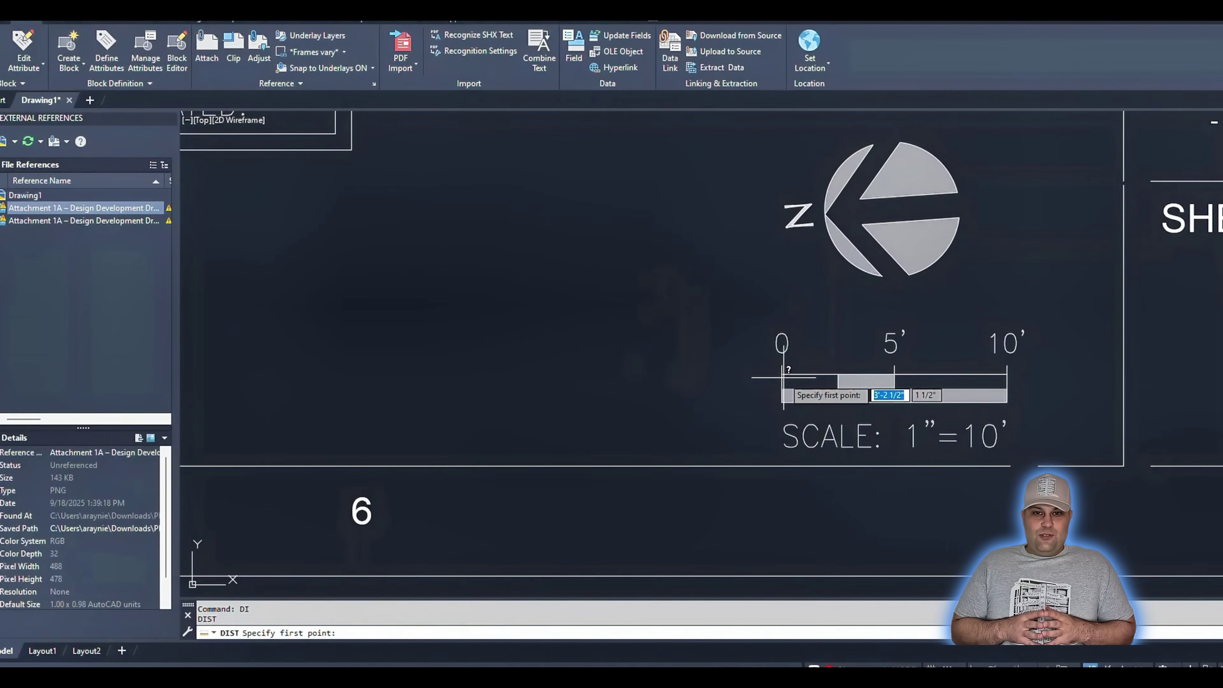
click(782, 374)
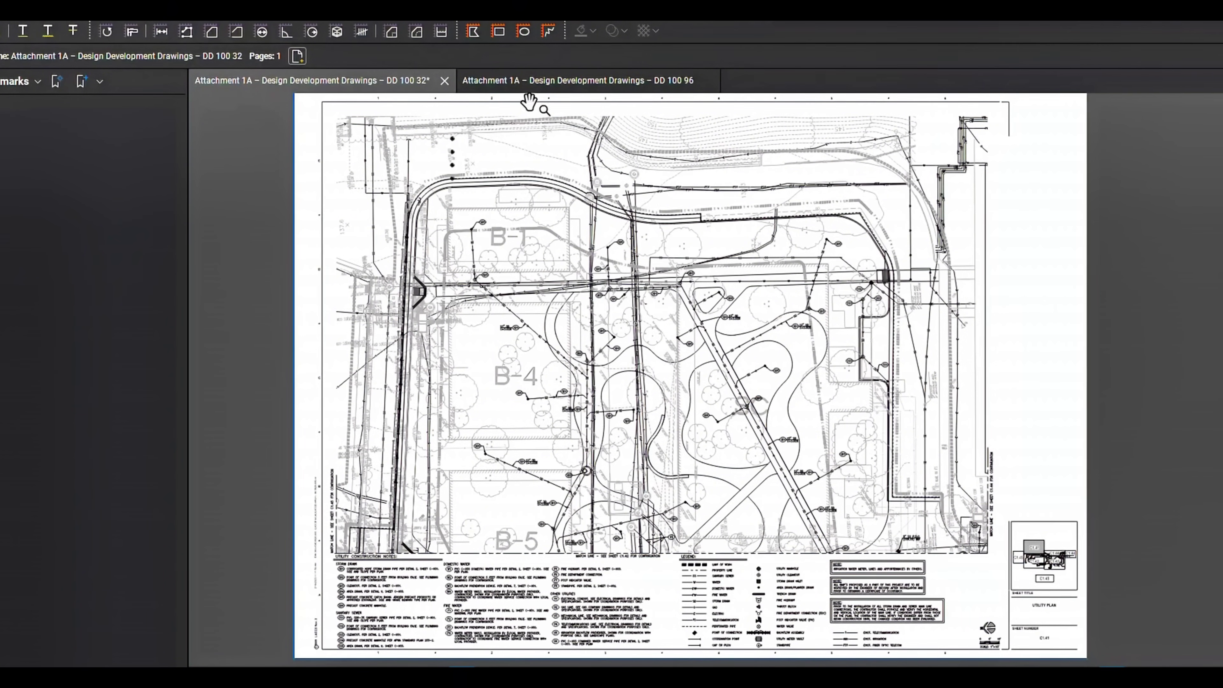
Step: Switch to the DD 100 96 drawing showing the Level 01 construction plan
click(542, 86)
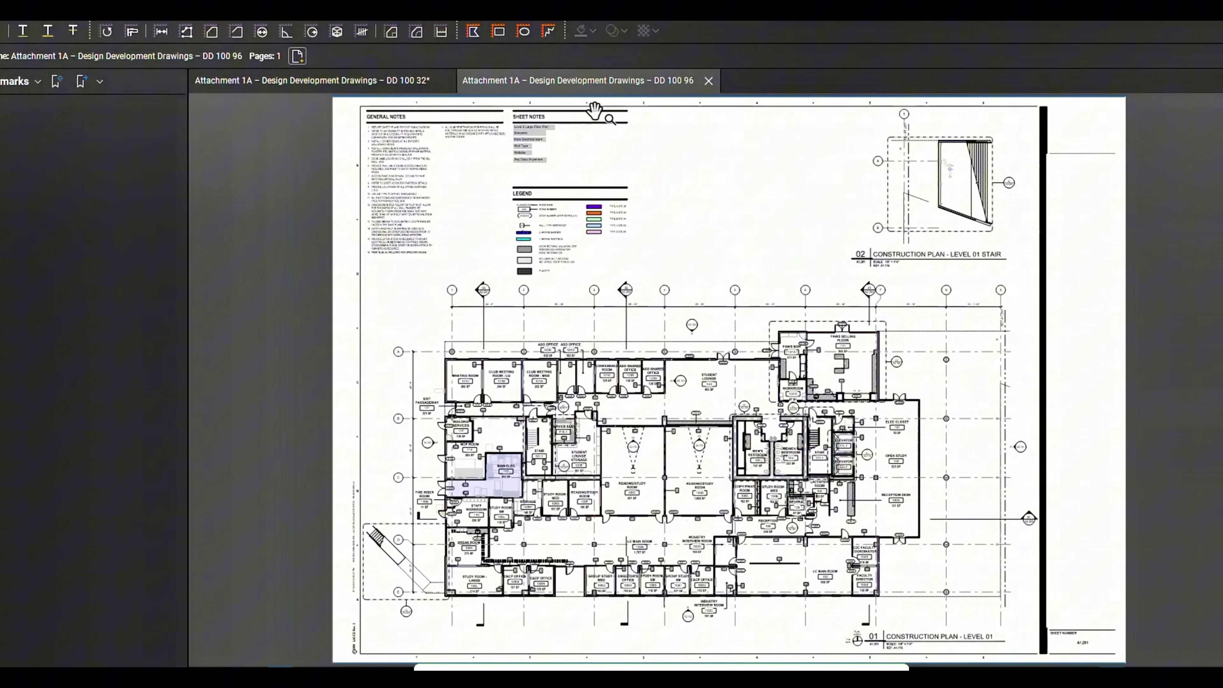
Step: Switch back to the DD 100 32 utility plan drawing
click(365, 86)
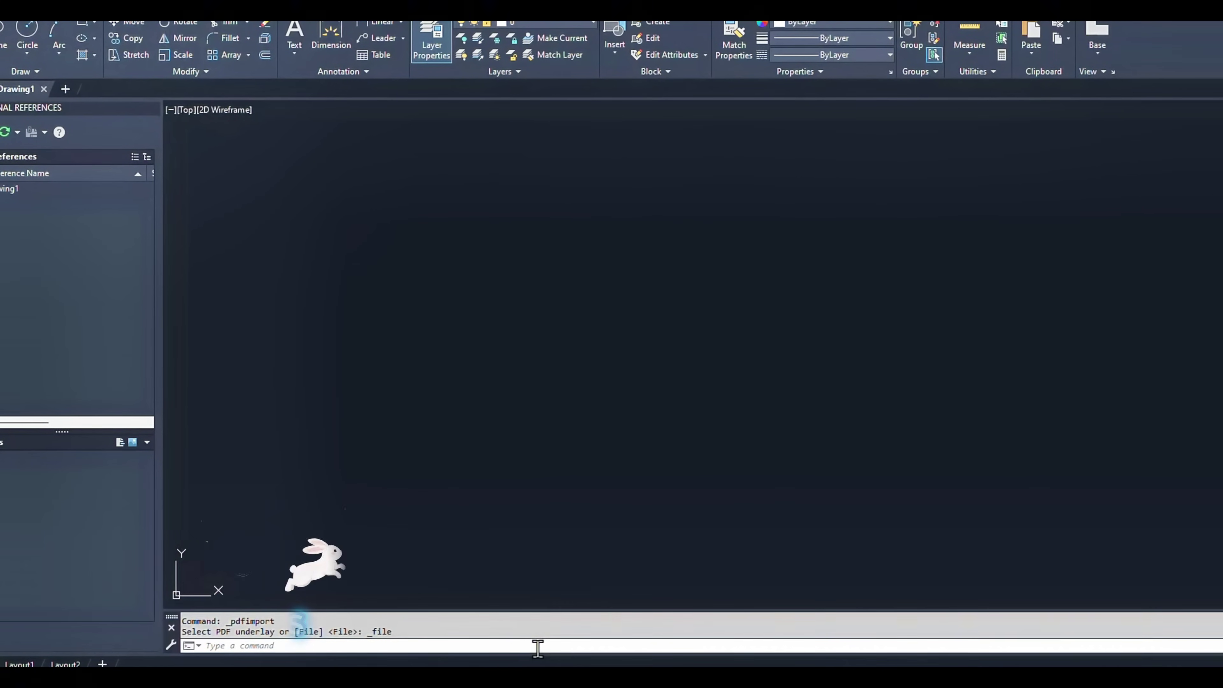
Step: Set Architectural length units at 0'-0 1/2" precision, with Inches insertion scale and Decimal Degrees angles
text(un)
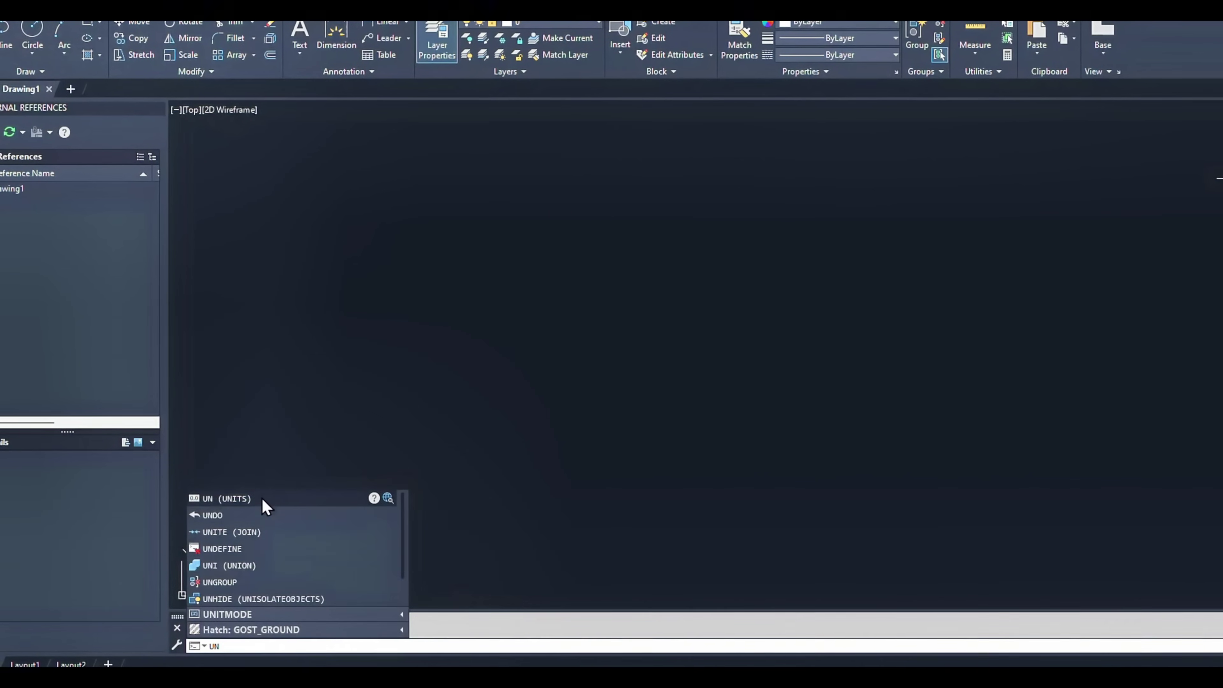
click(261, 498)
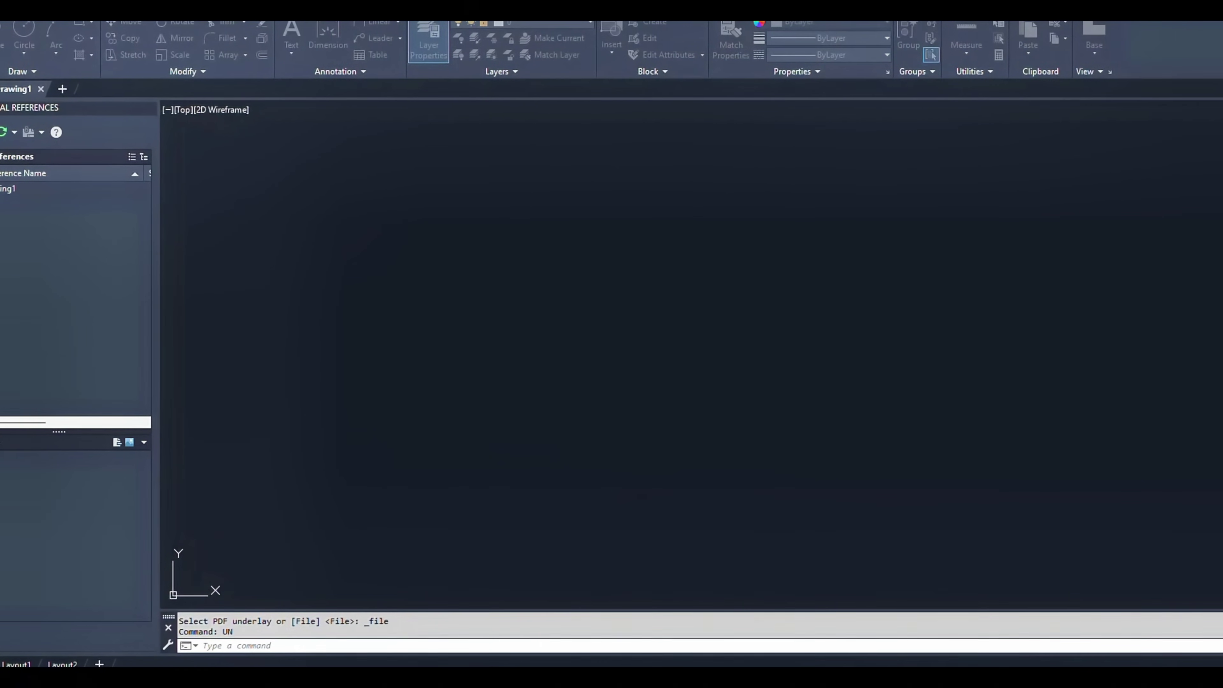
mouse_move(187, 290)
mouse_down()
mouse_move(569, 301)
mouse_move(587, 276)
mouse_up()
click(608, 316)
click(598, 327)
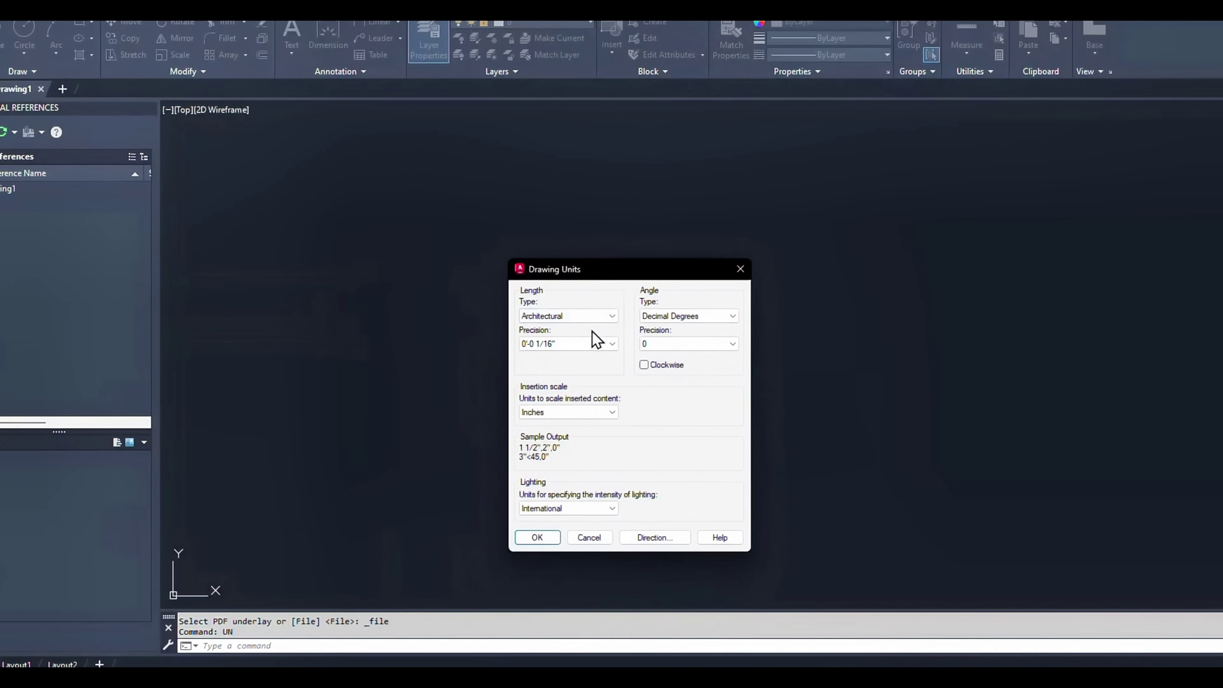
click(589, 344)
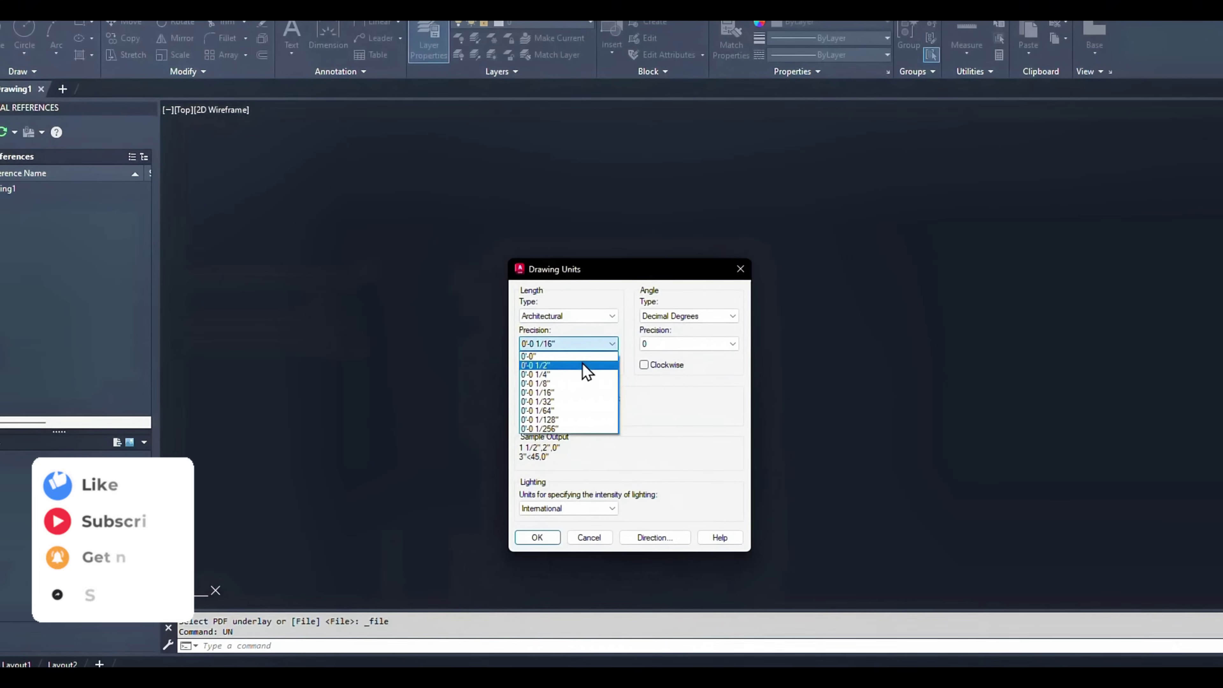
click(583, 365)
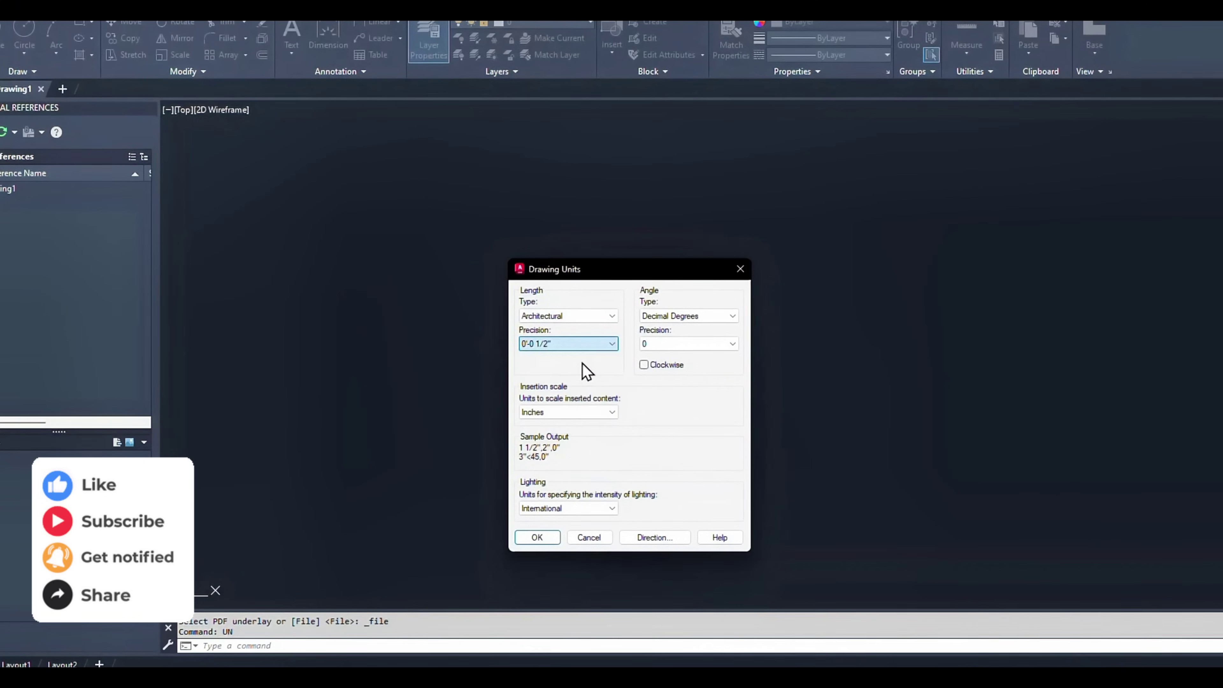
click(598, 413)
click(583, 430)
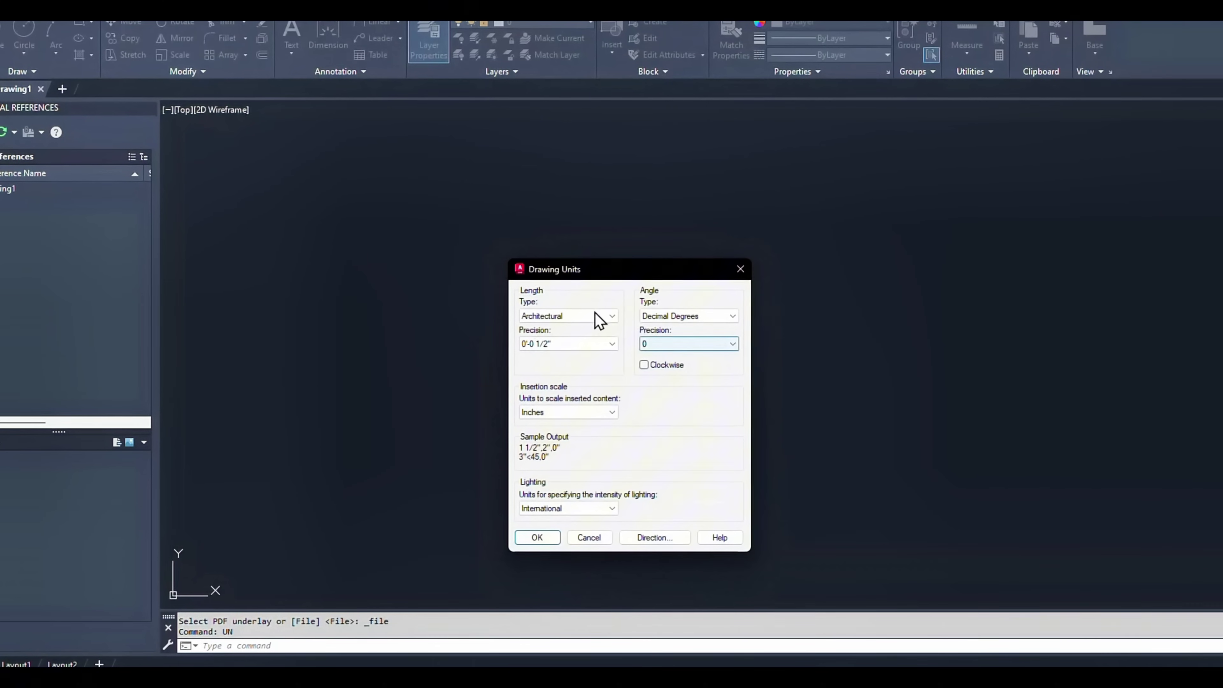
click(684, 316)
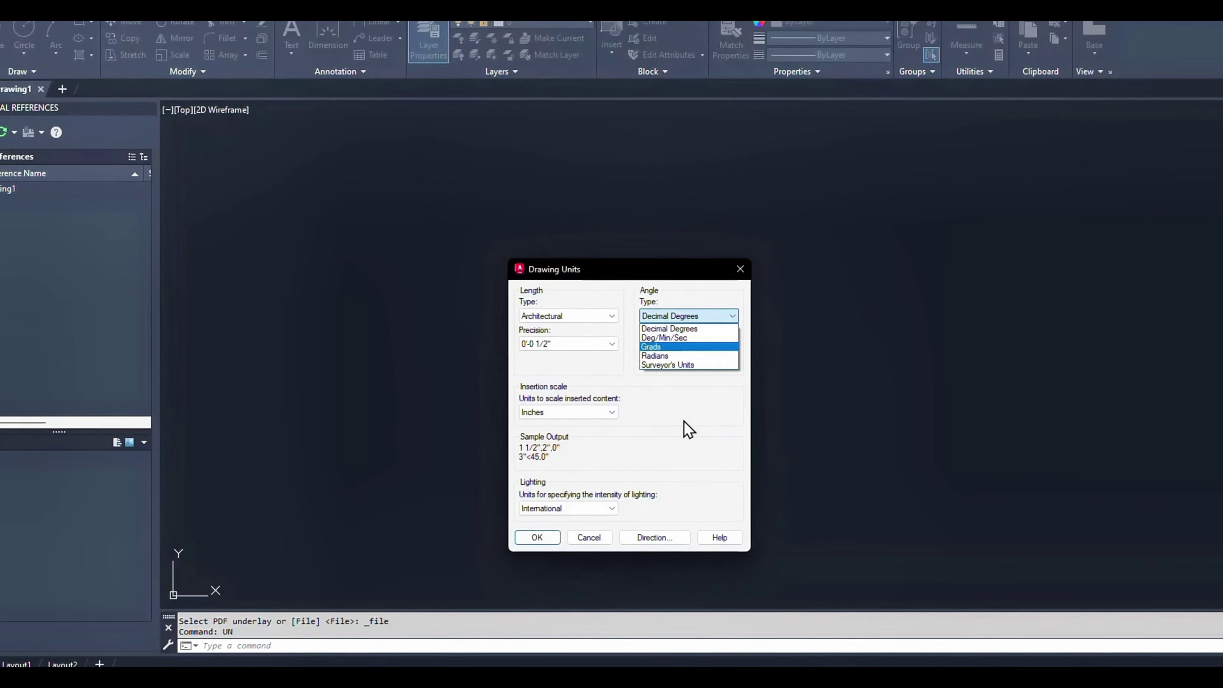
click(684, 328)
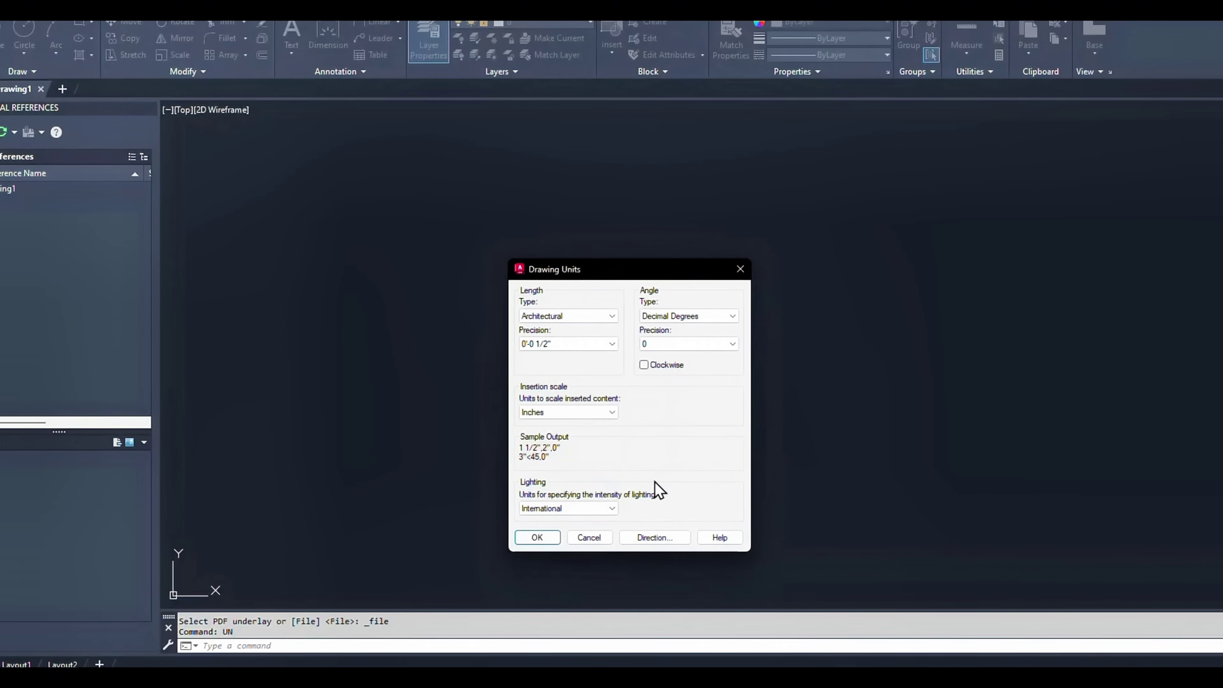
click(549, 538)
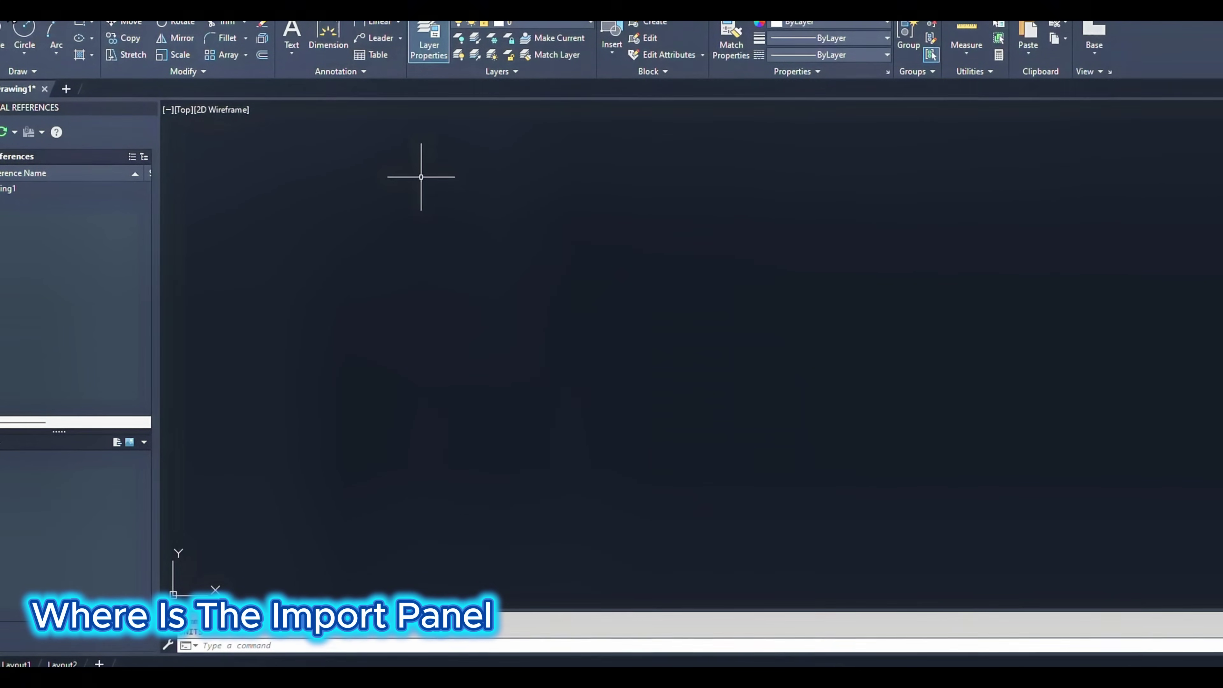
Step: Start a PDF import of the Attachment 1A DD 100 32 Design Development file
click(77, 9)
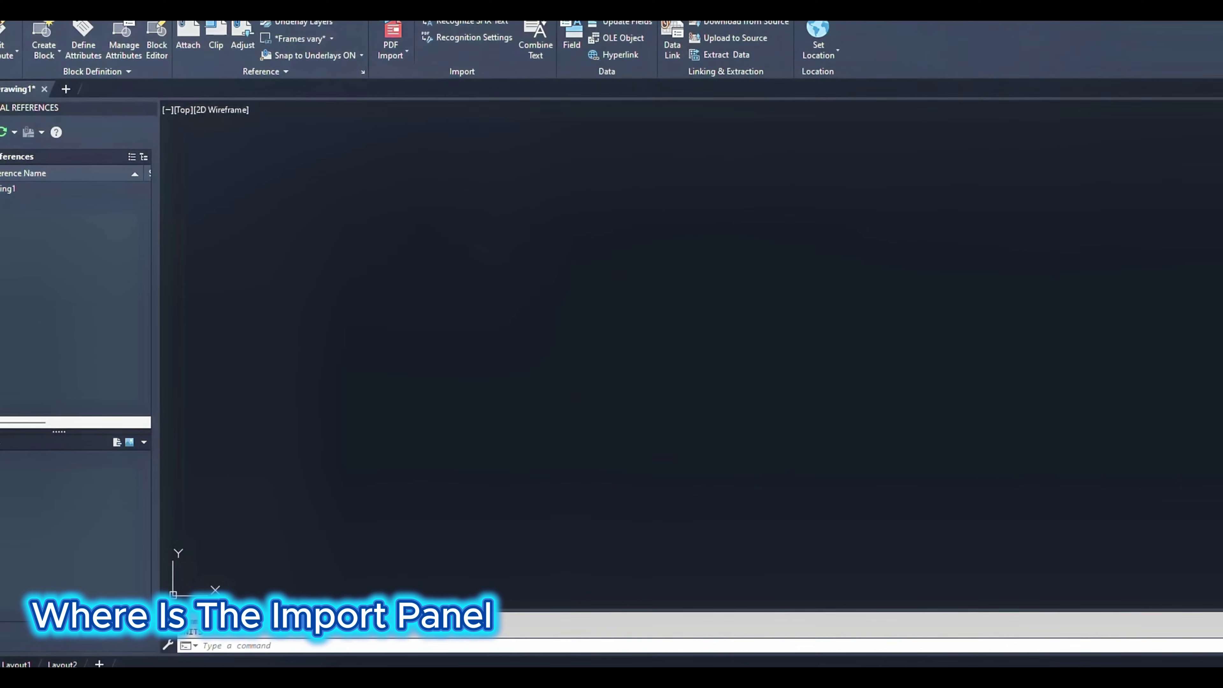
click(400, 56)
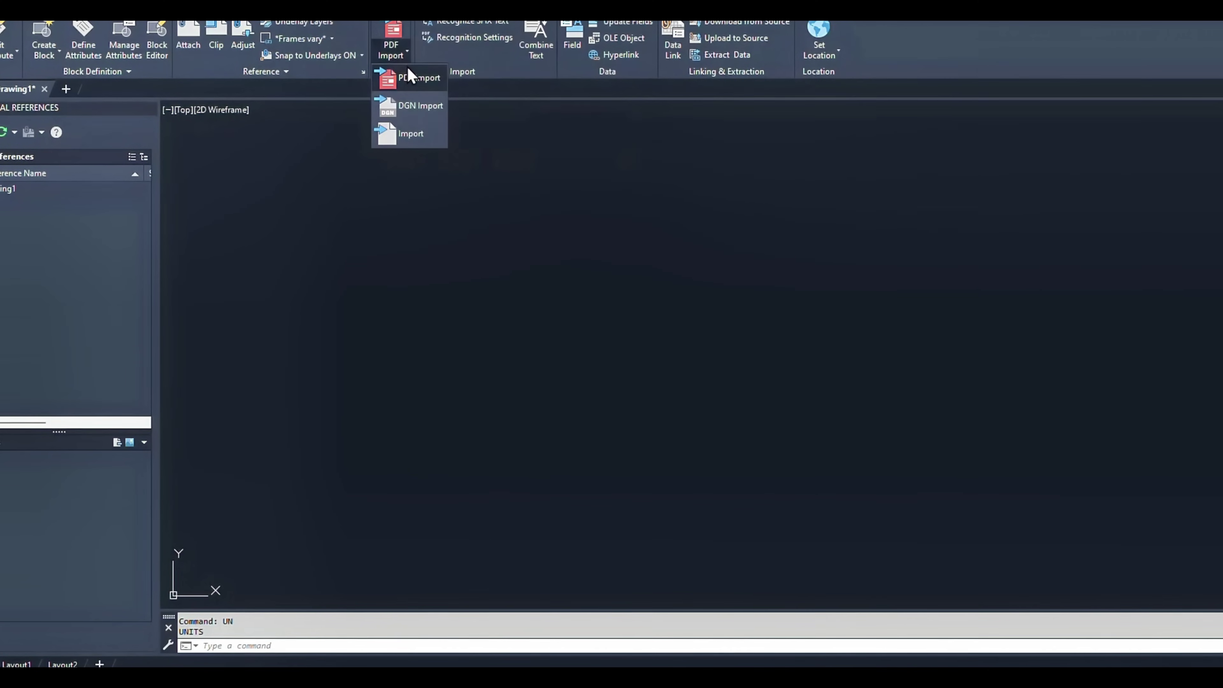
click(409, 77)
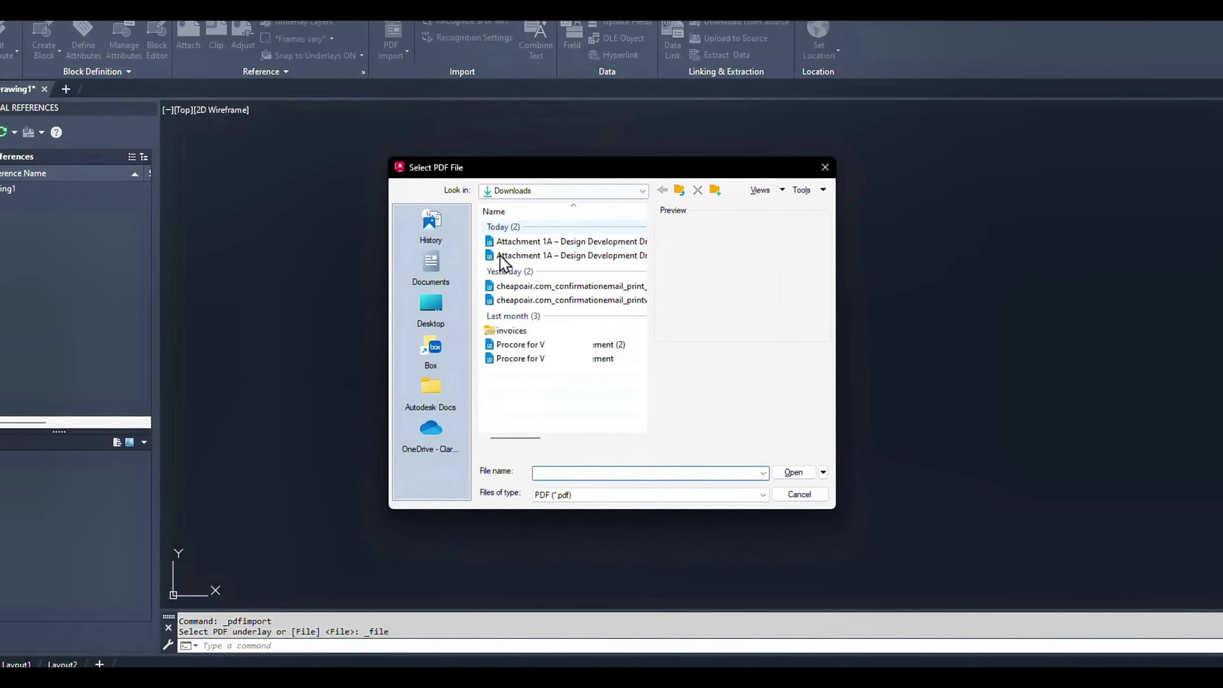
click(527, 242)
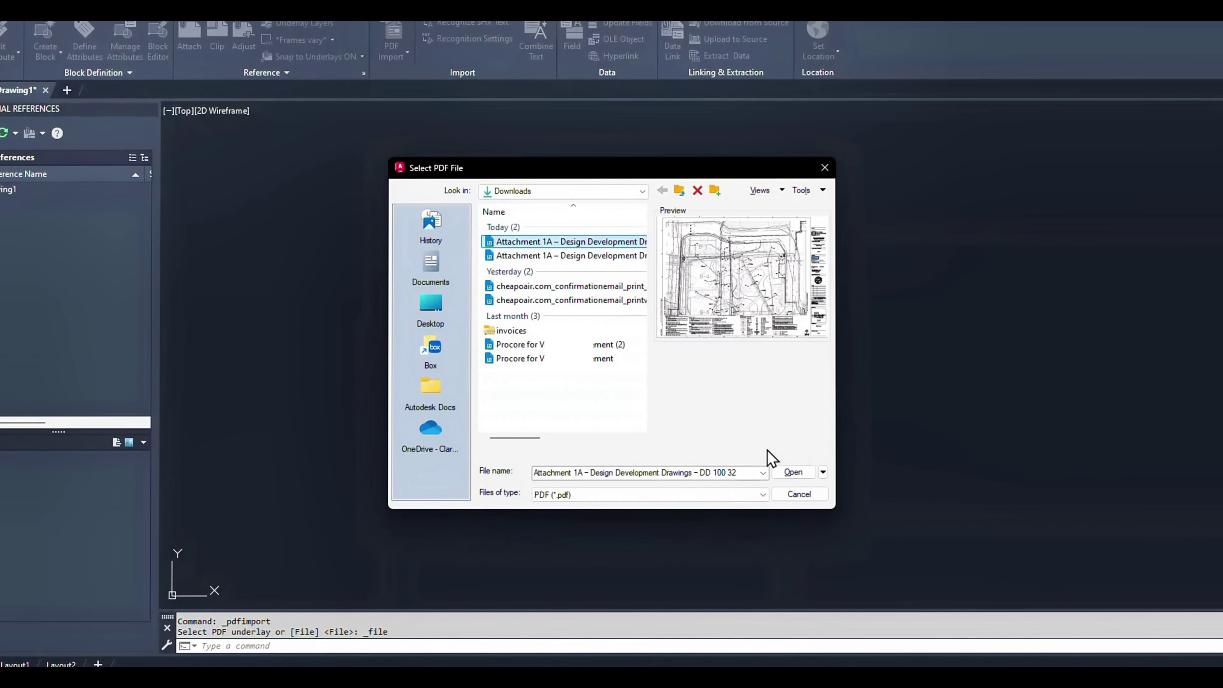
click(804, 473)
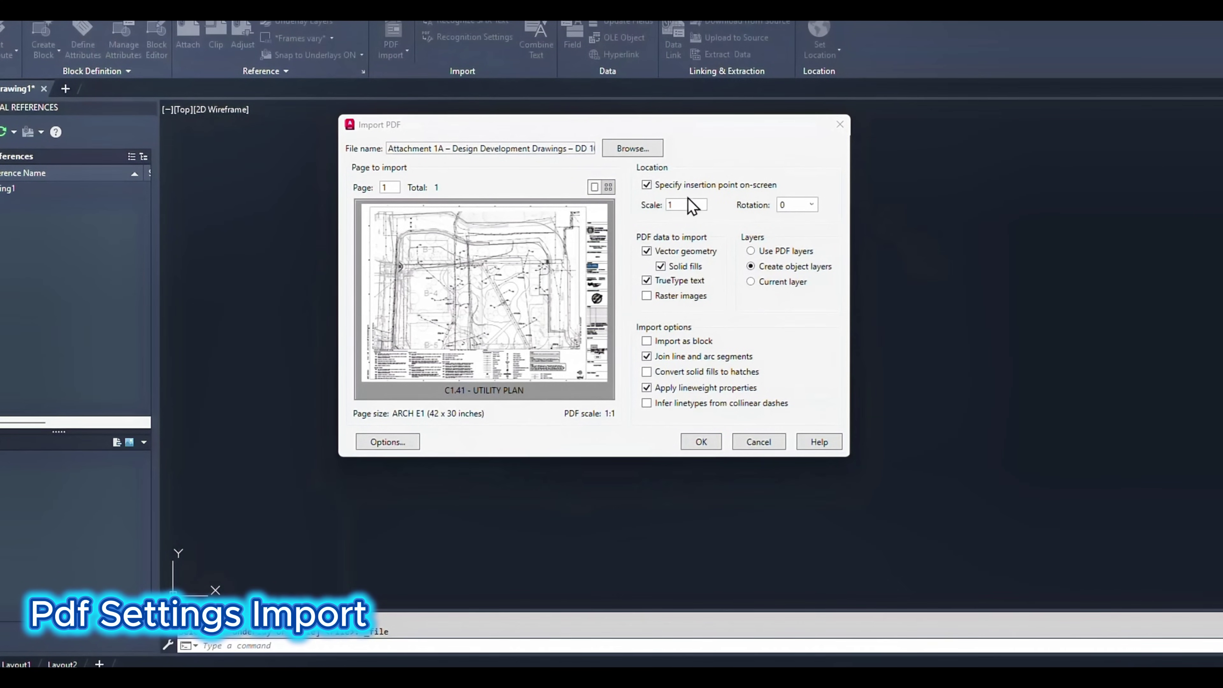
click(647, 184)
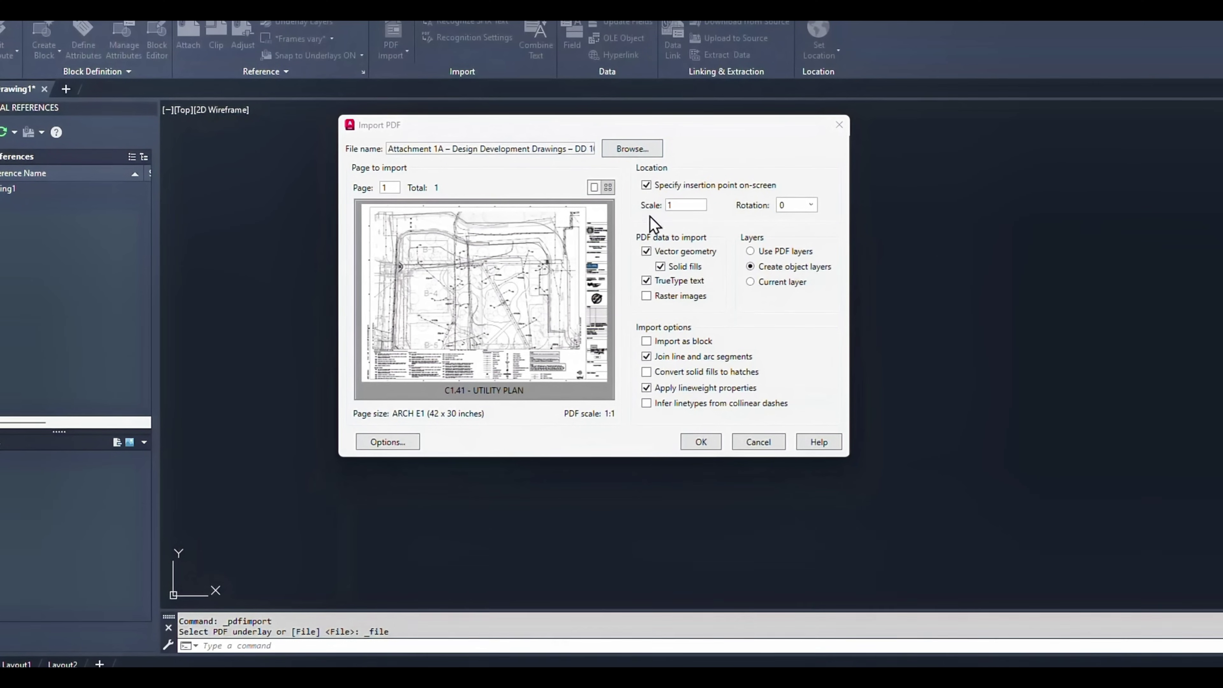
click(646, 250)
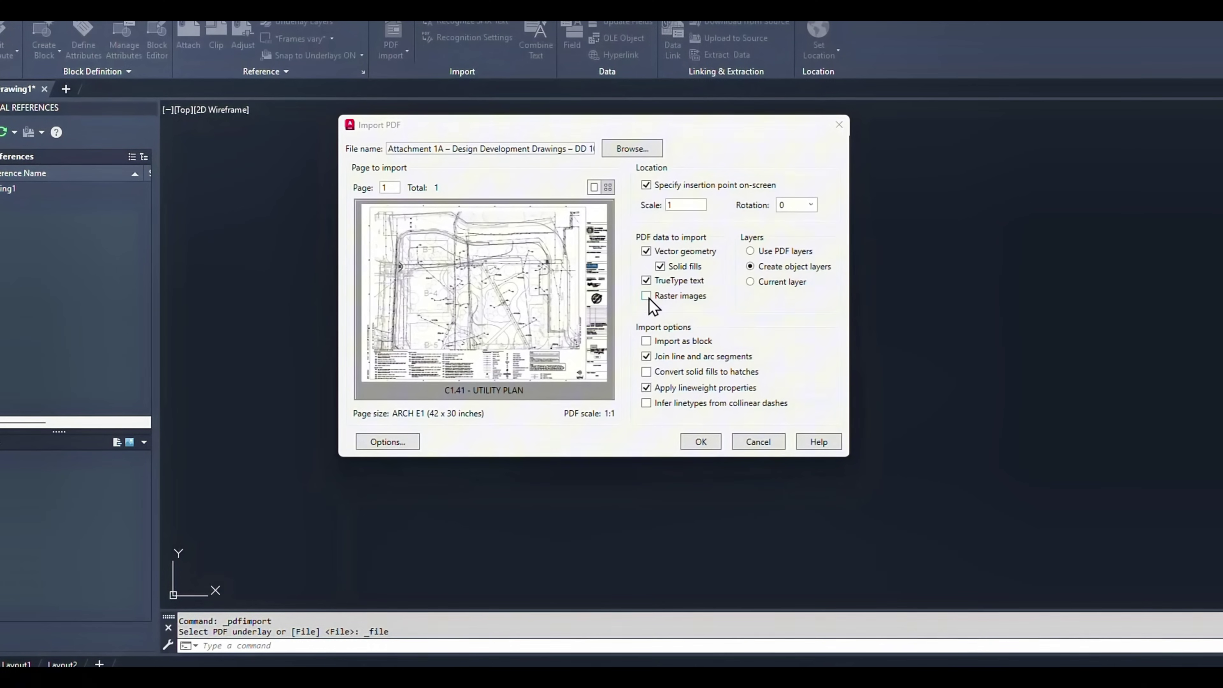
Step: Include raster images in the PDF import settings
click(647, 297)
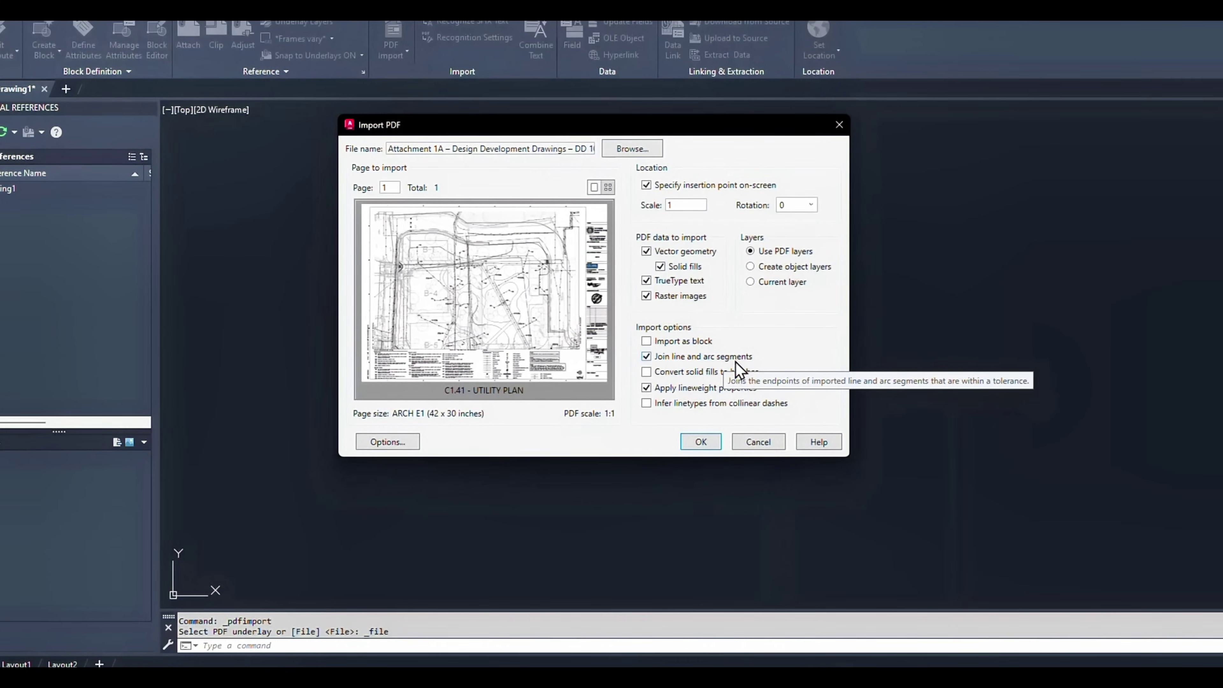
Step: Turn on applying lineweight properties from the PDF
click(647, 385)
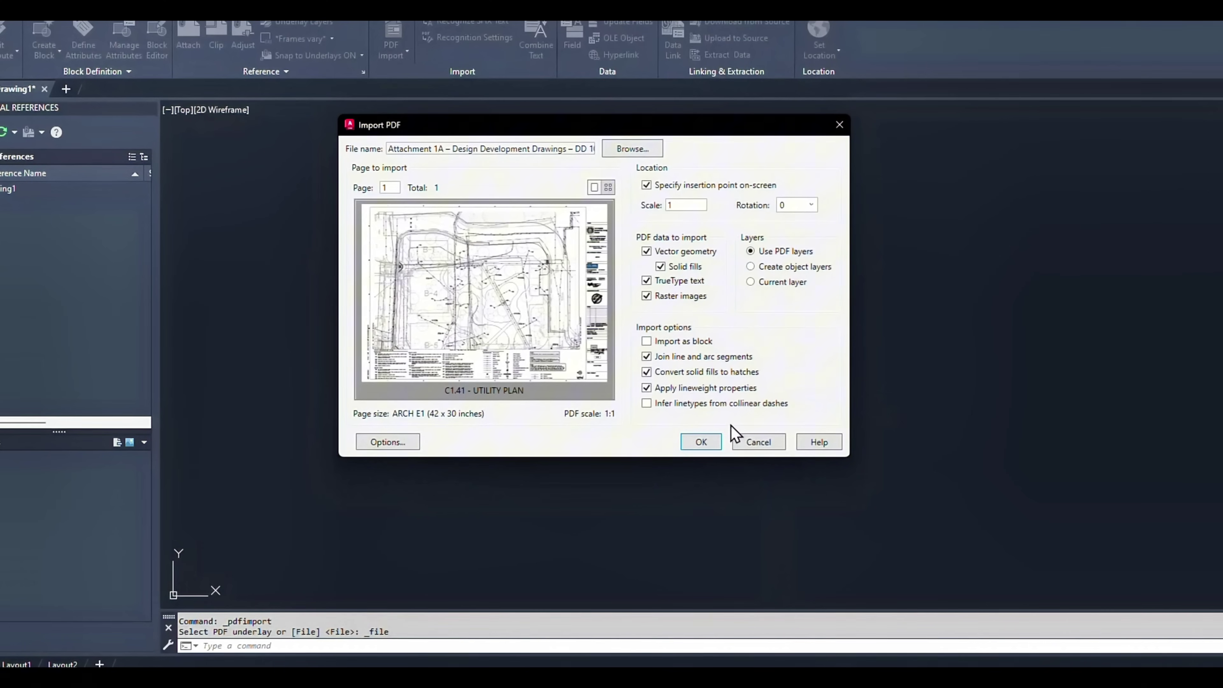
Step: Import the C1.41 utility plan as linework at the picked insertion point
click(701, 442)
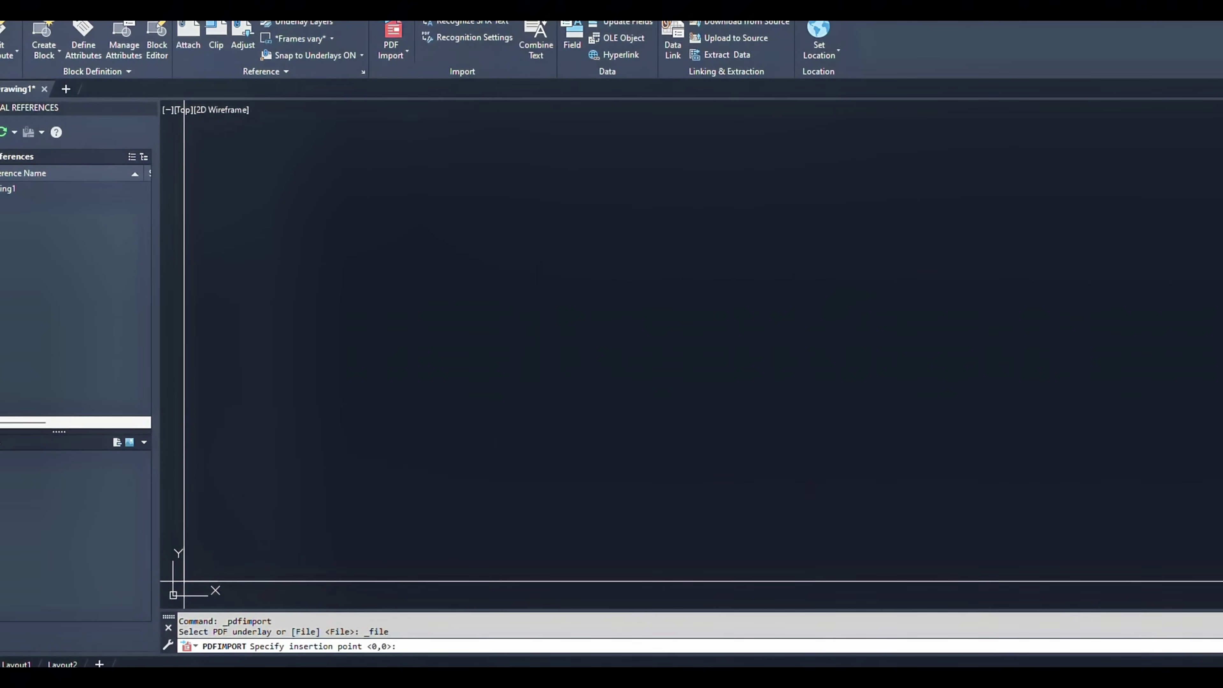
click(183, 581)
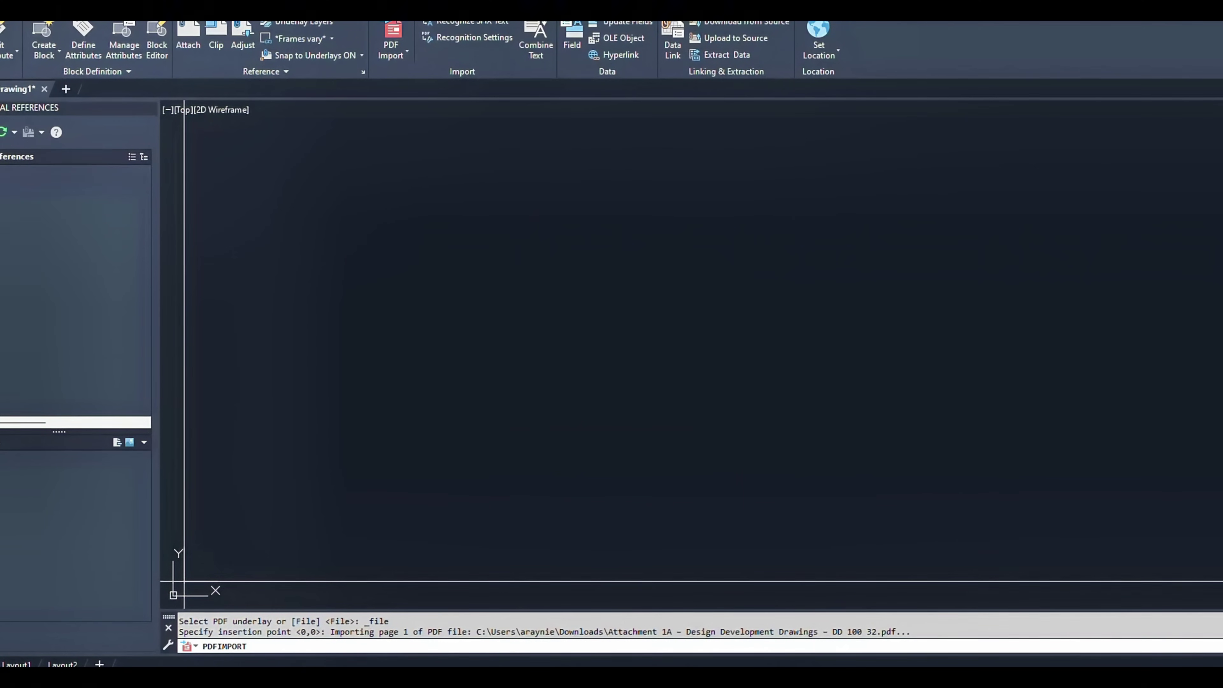
mouse_move(737, 677)
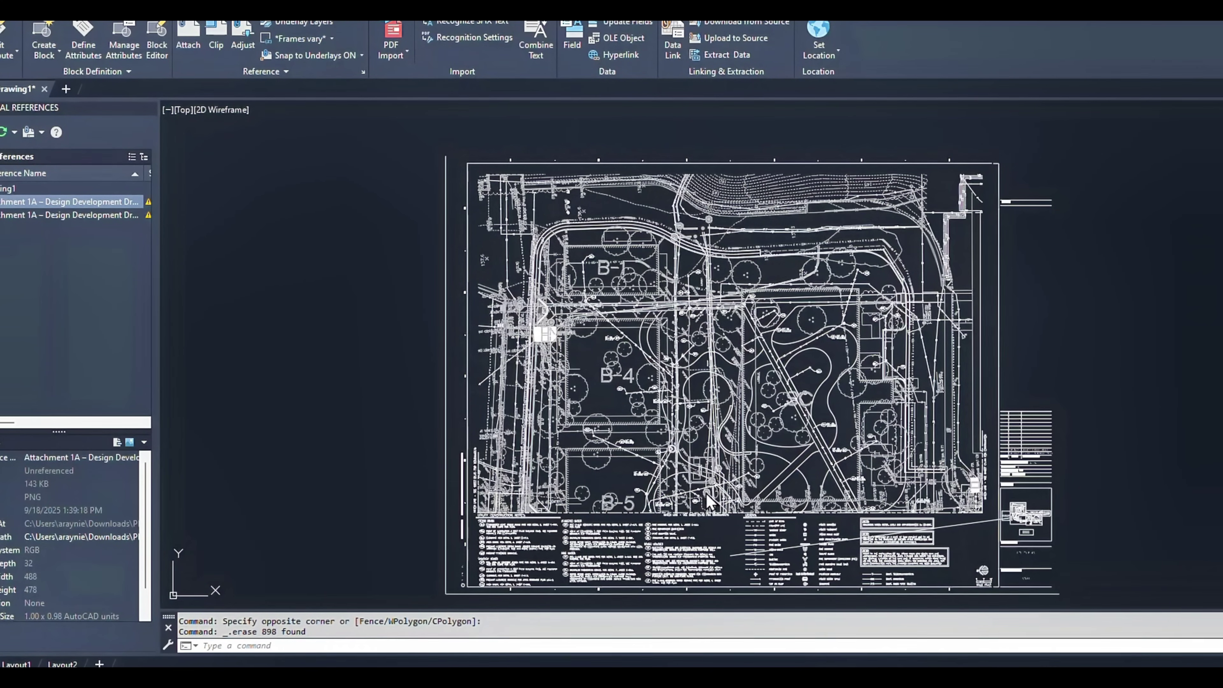
scroll(732, 463, up, 10)
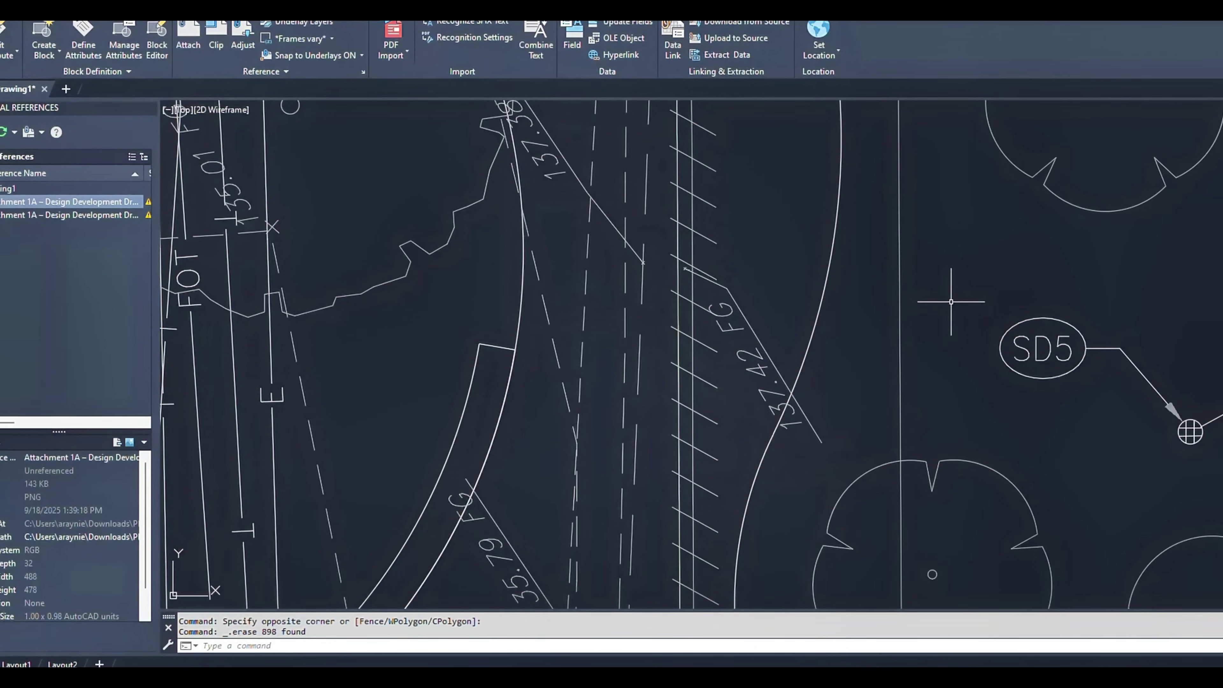
scroll(951, 302, down, 8)
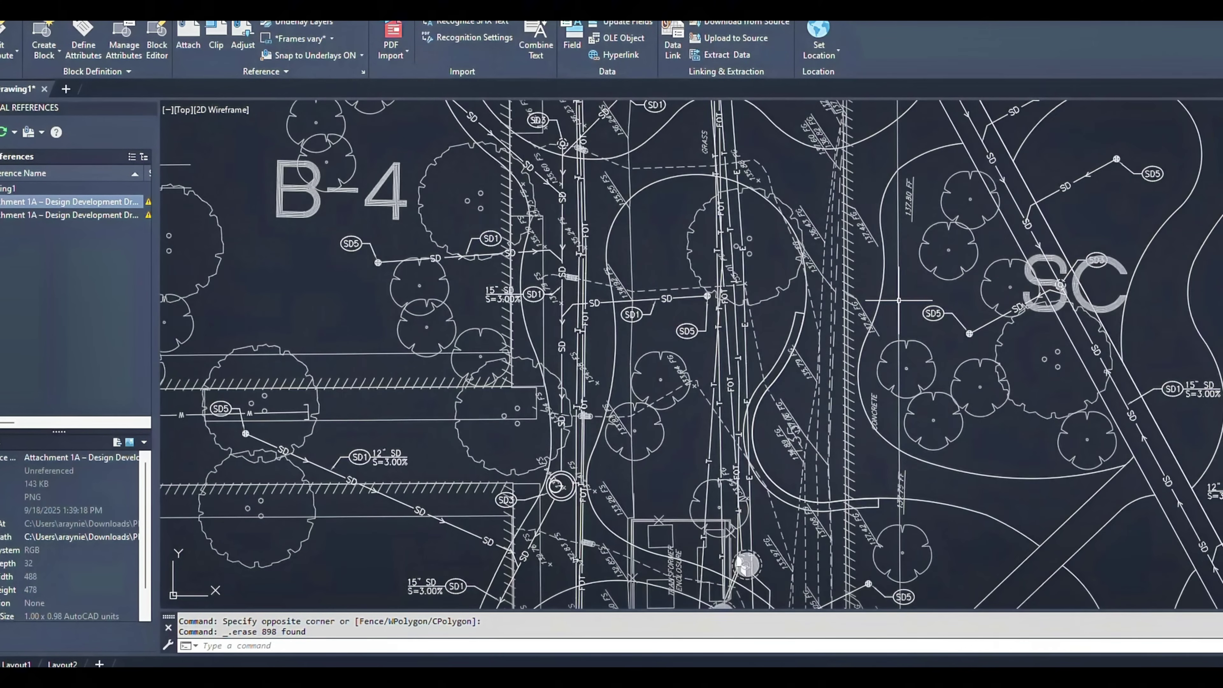
scroll(902, 302, down, 5)
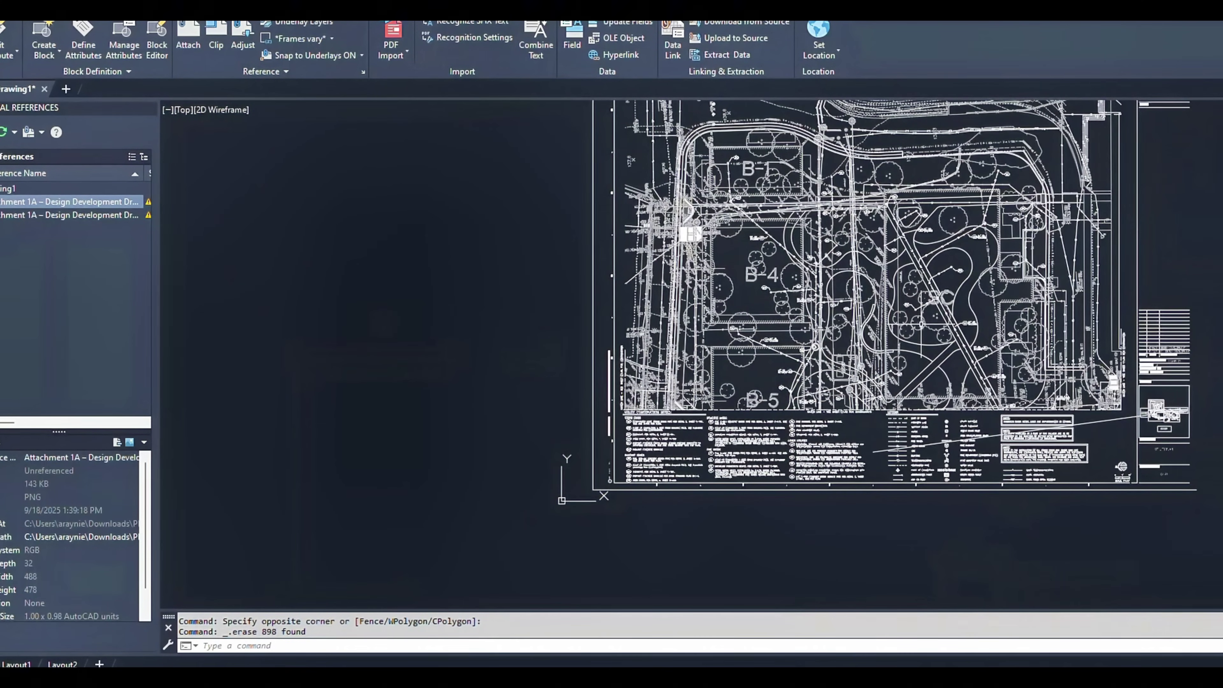
scroll(921, 323, up, 2)
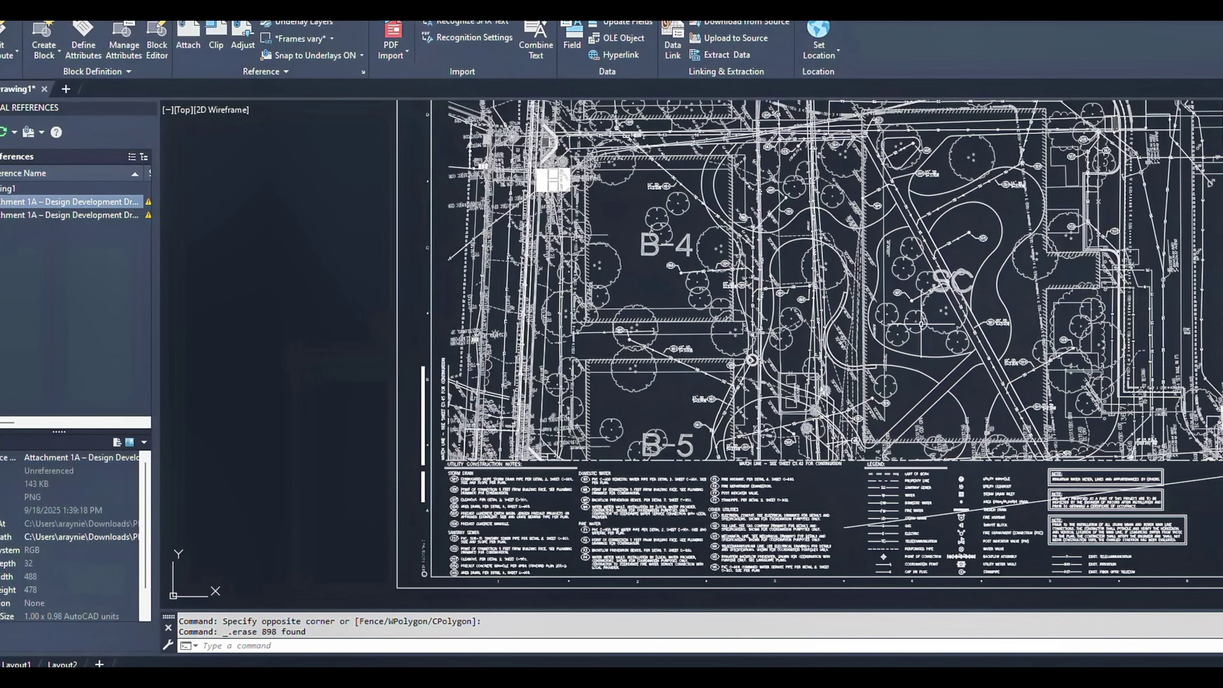
Step: Centre the view on the 1"=10' scale bar and start a DI measurement at its 0 end
scroll(800, 314, down, 4)
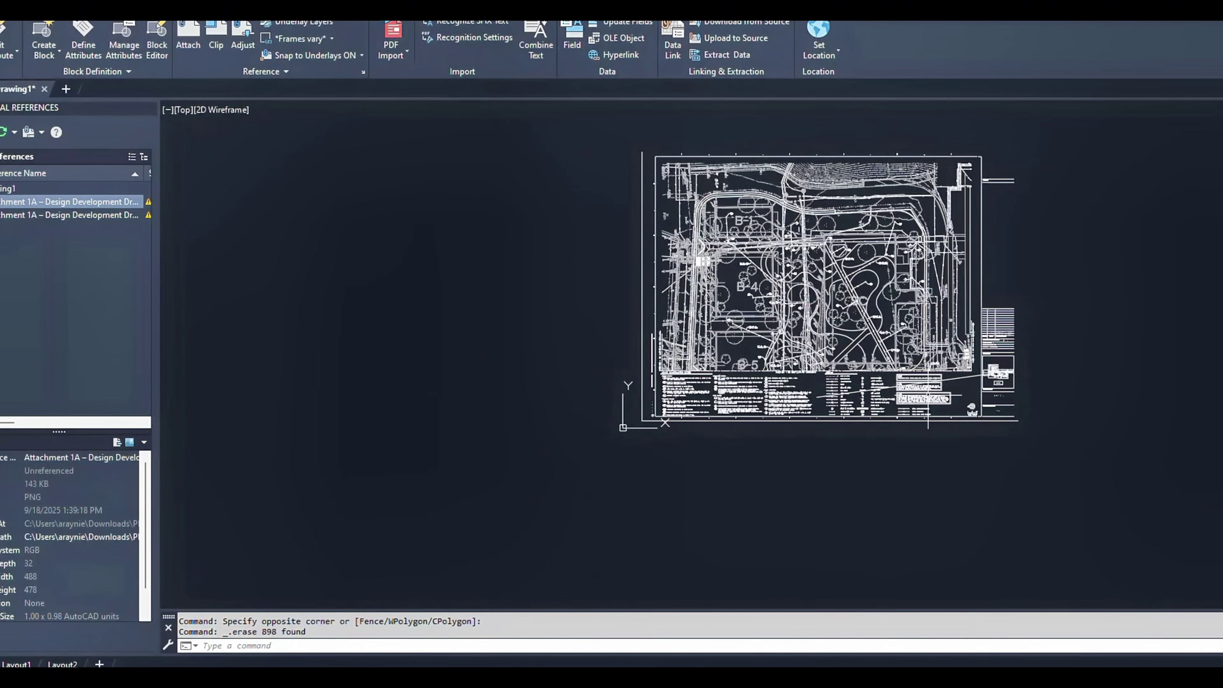
scroll(996, 423, up, 8)
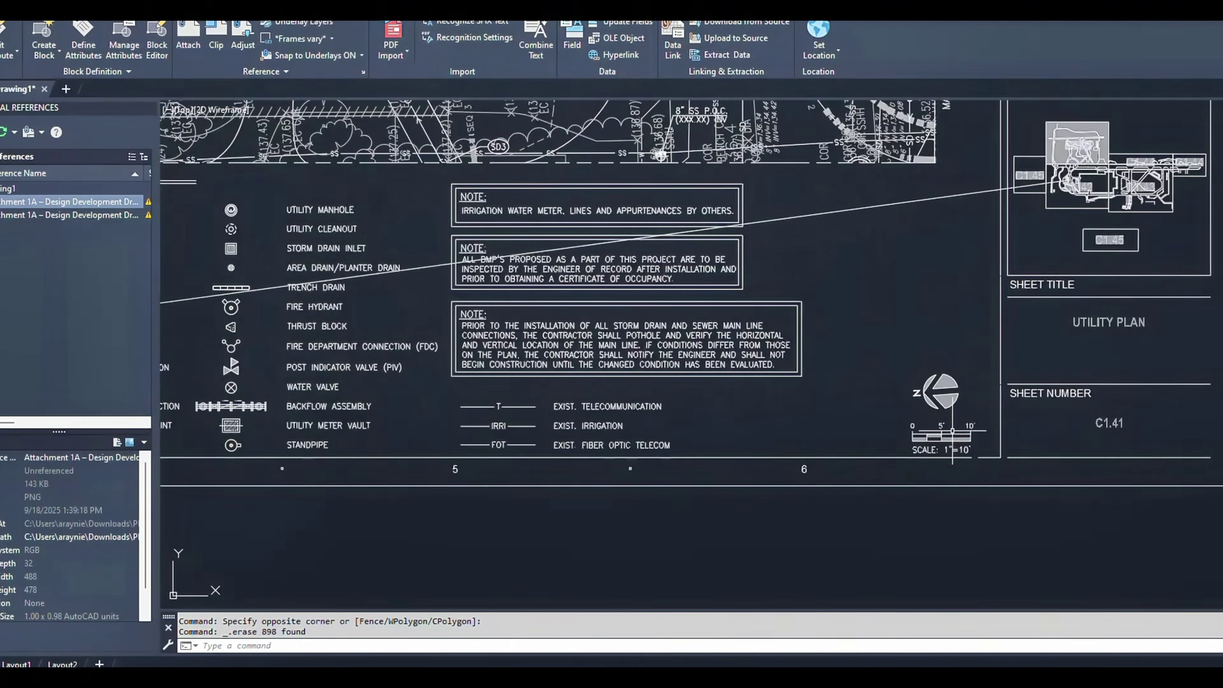
middle_drag(1108, 424, 1054, 428)
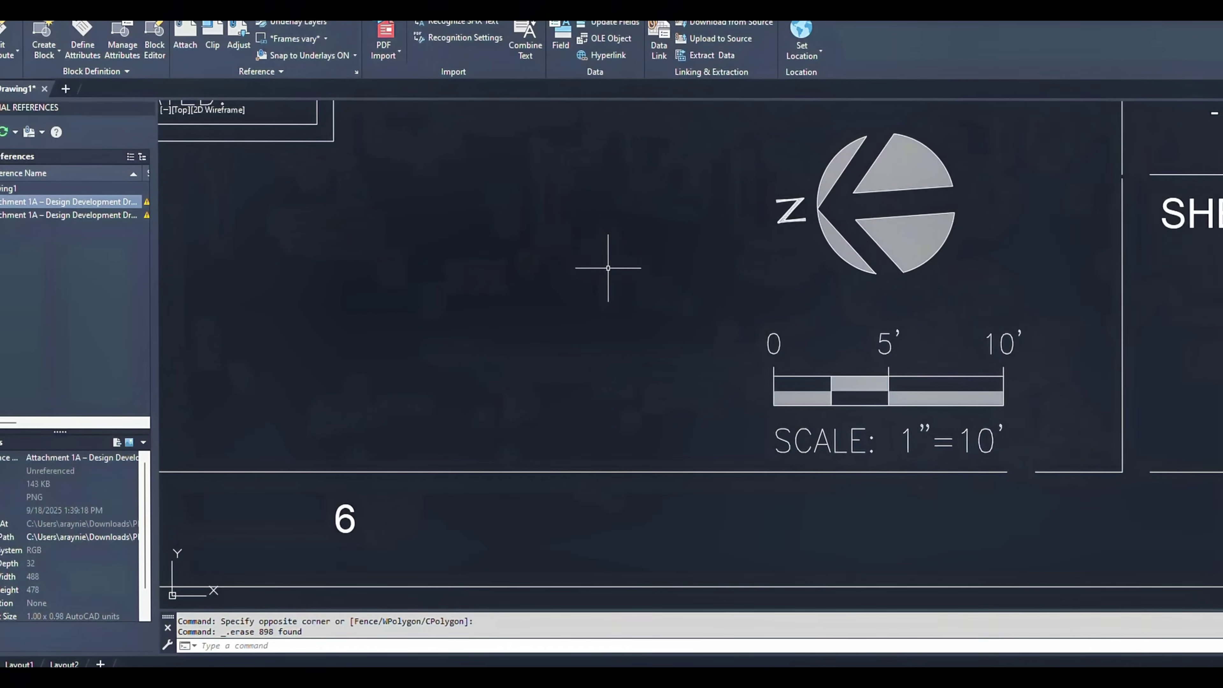
text(DI)
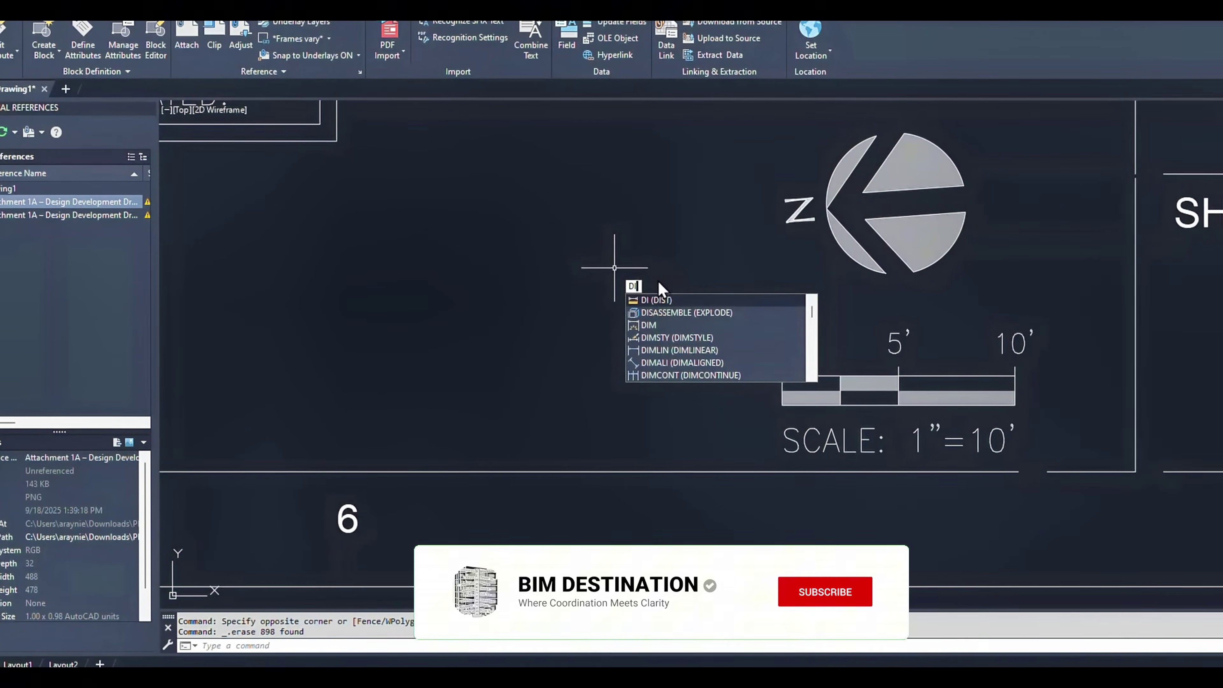
key(Escape)
text(DI)
key(Return)
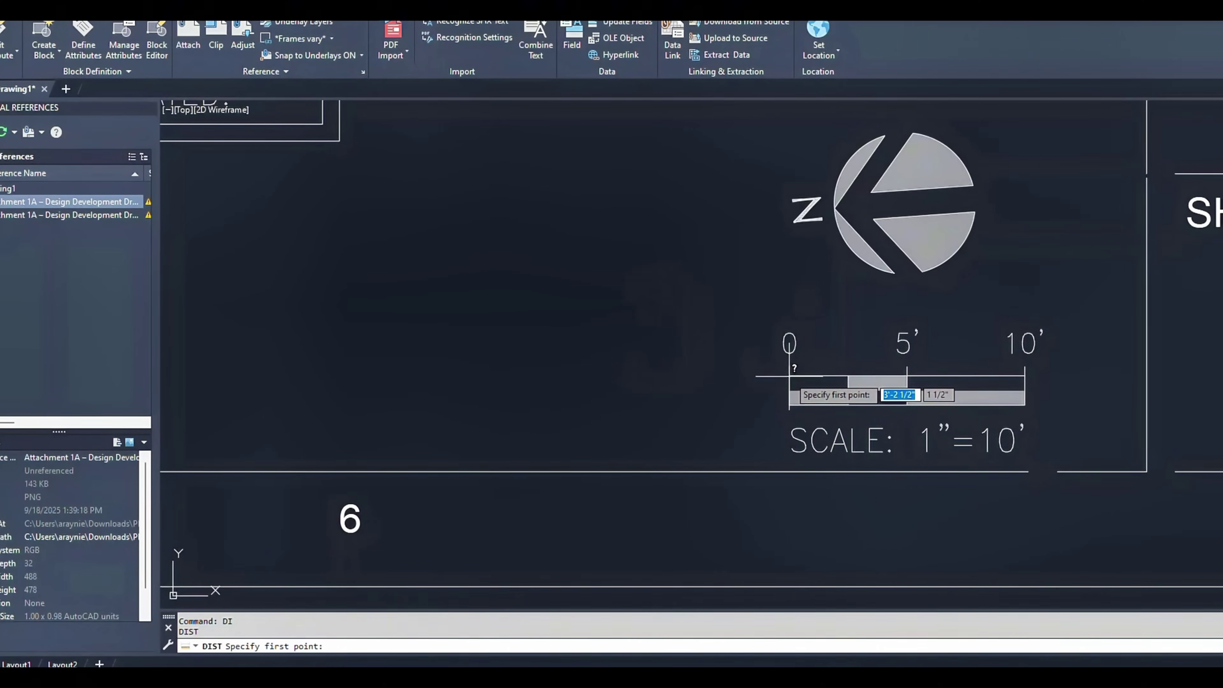
click(790, 377)
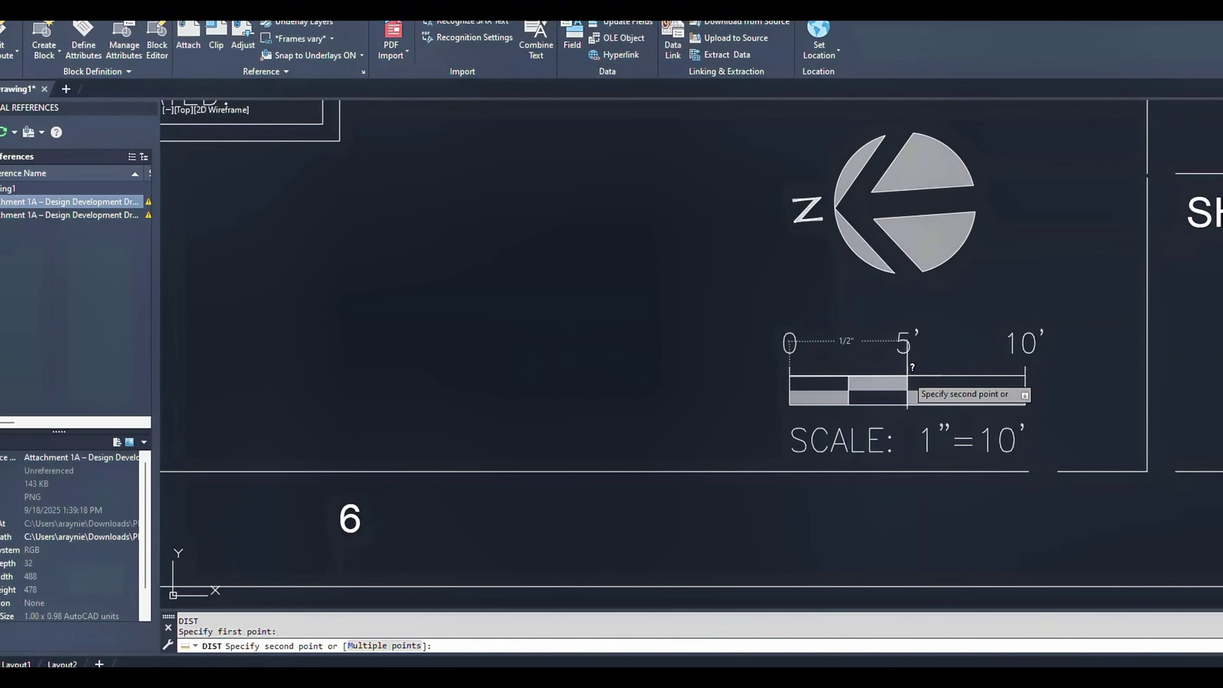
Step: Cancel the distance measurement and window-select the entire imported plan
key(Escape)
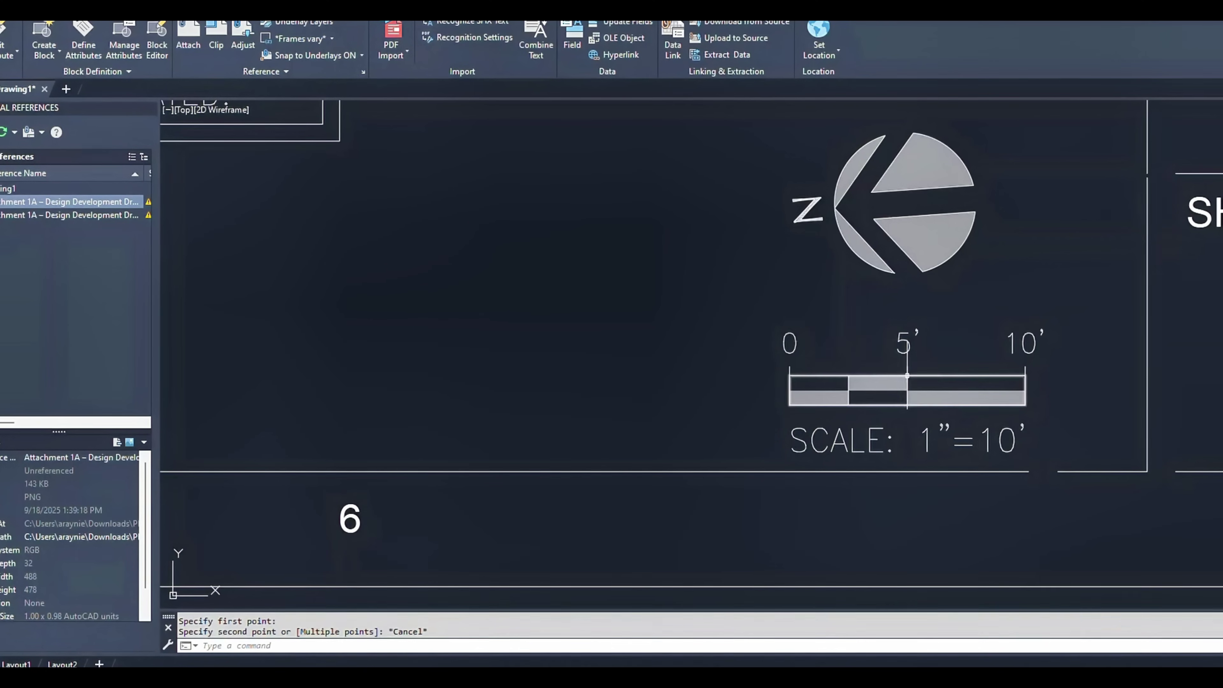
scroll(742, 308, down, 10)
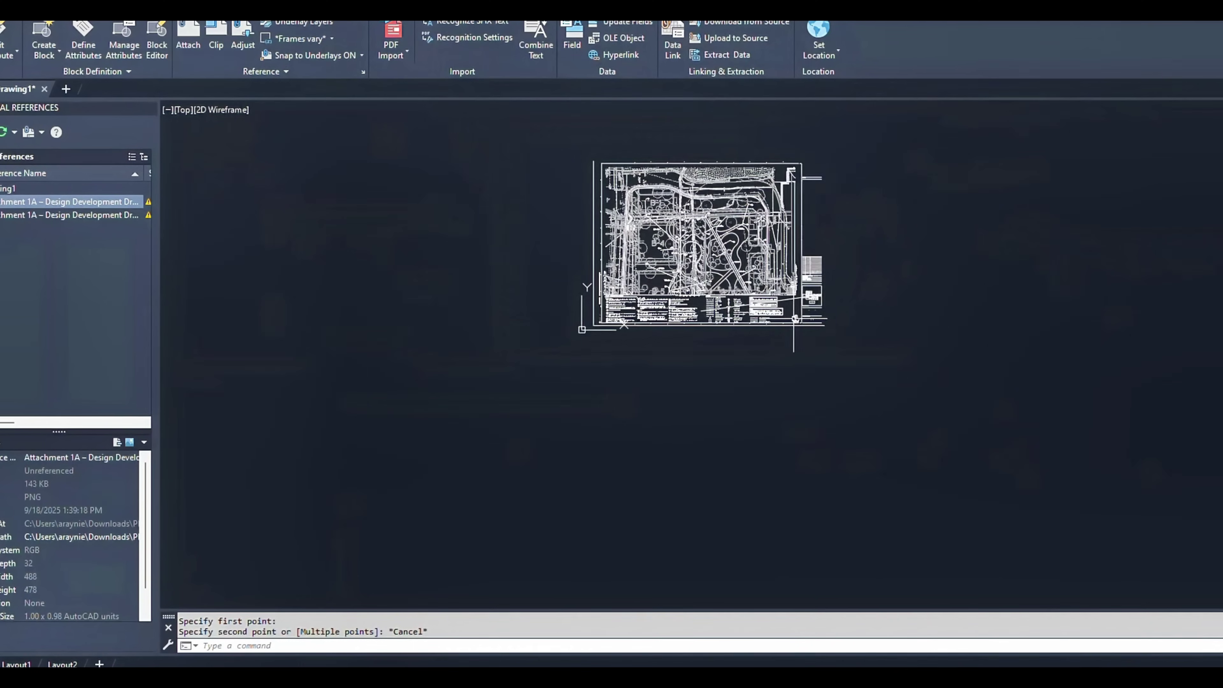
click(877, 139)
click(569, 403)
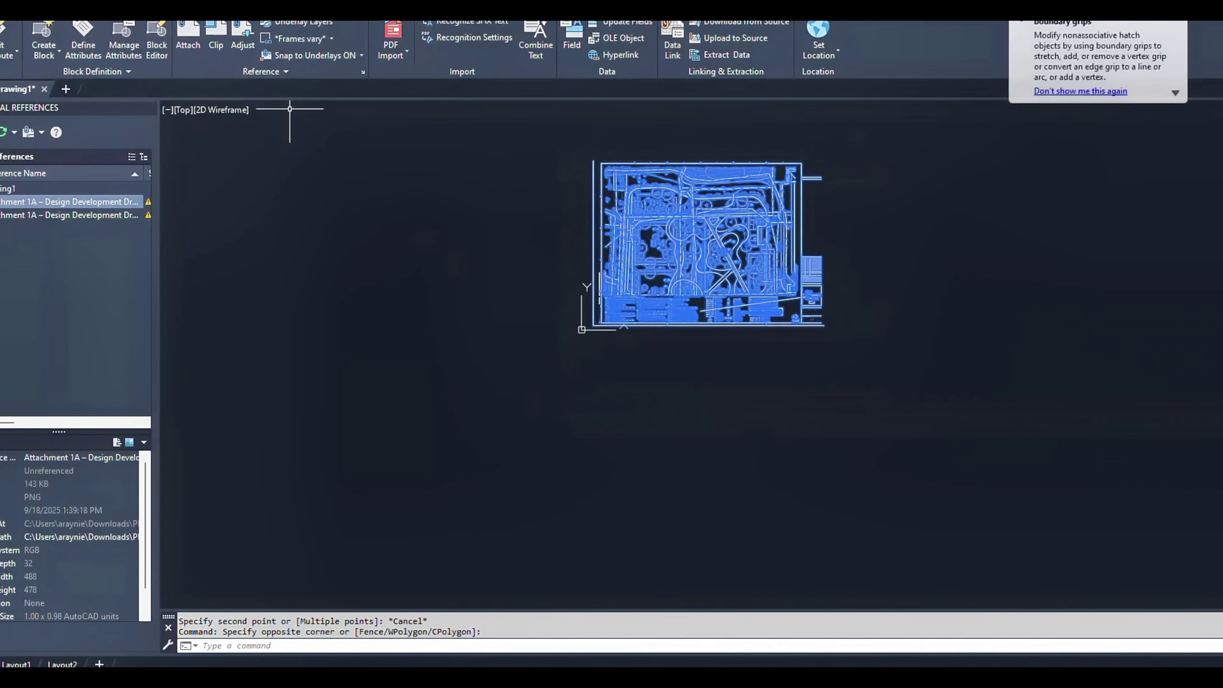
Step: Scale the plan by reference from the bar's 0 end, making its 0-to-10' span 10'
click(29, 9)
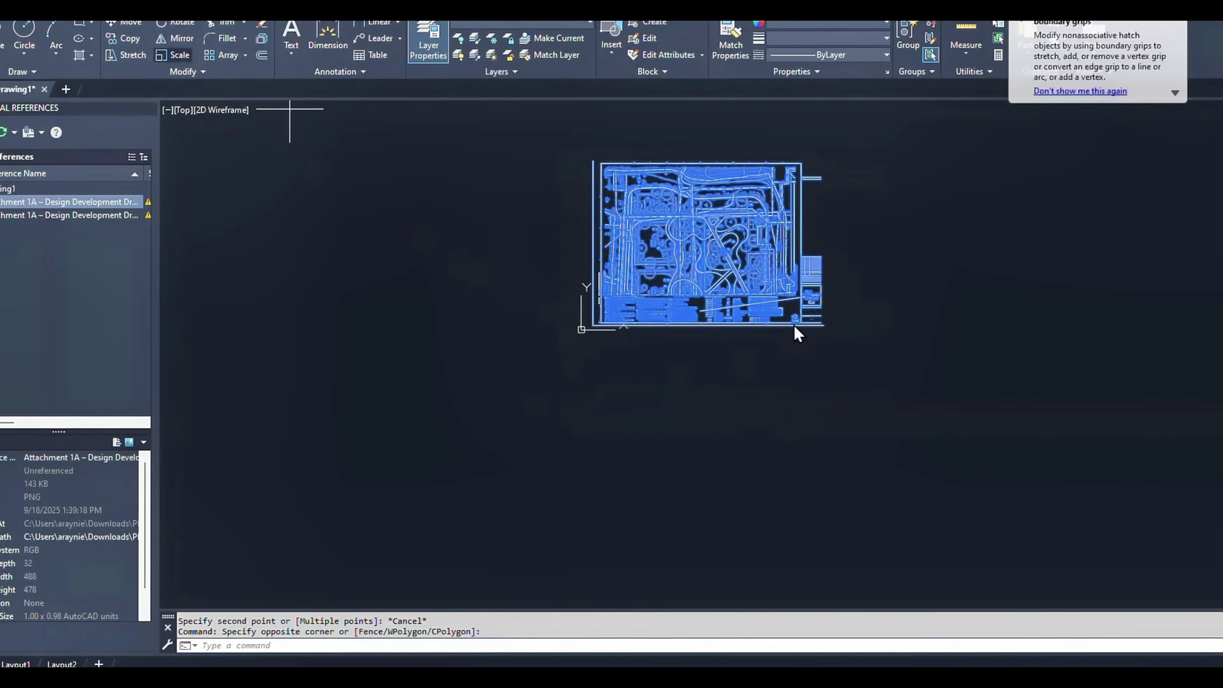
text(sc)
key(Return)
scroll(794, 323, up, 4)
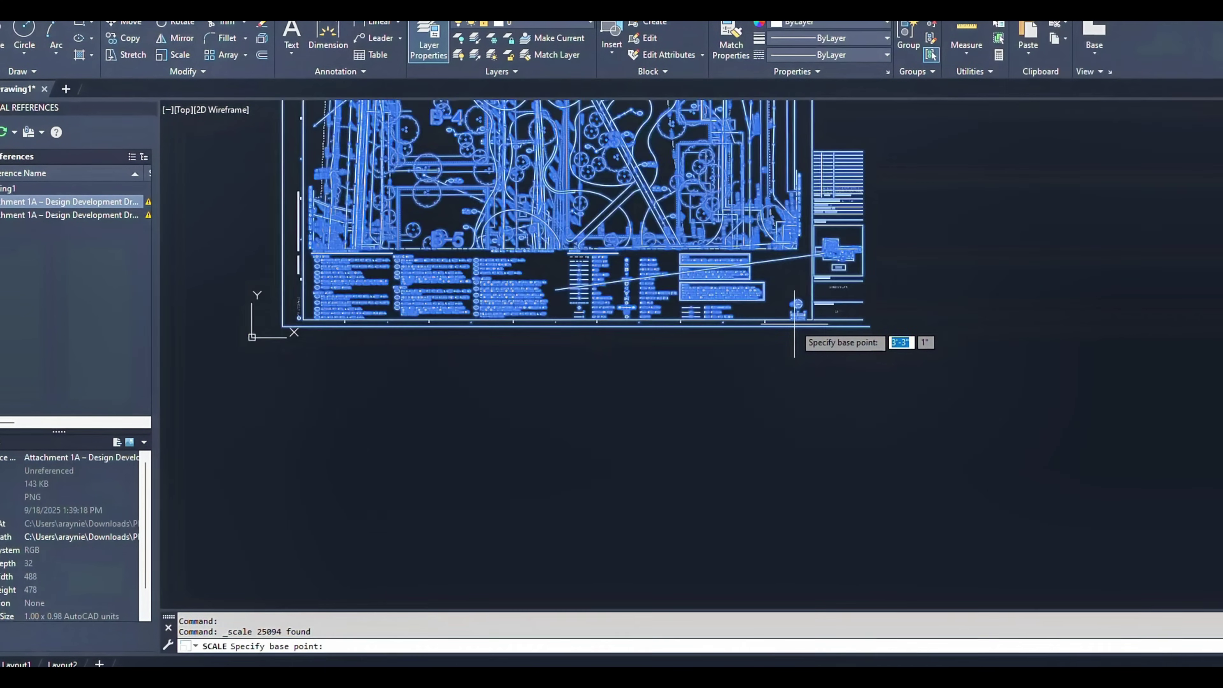
scroll(794, 324, up, 10)
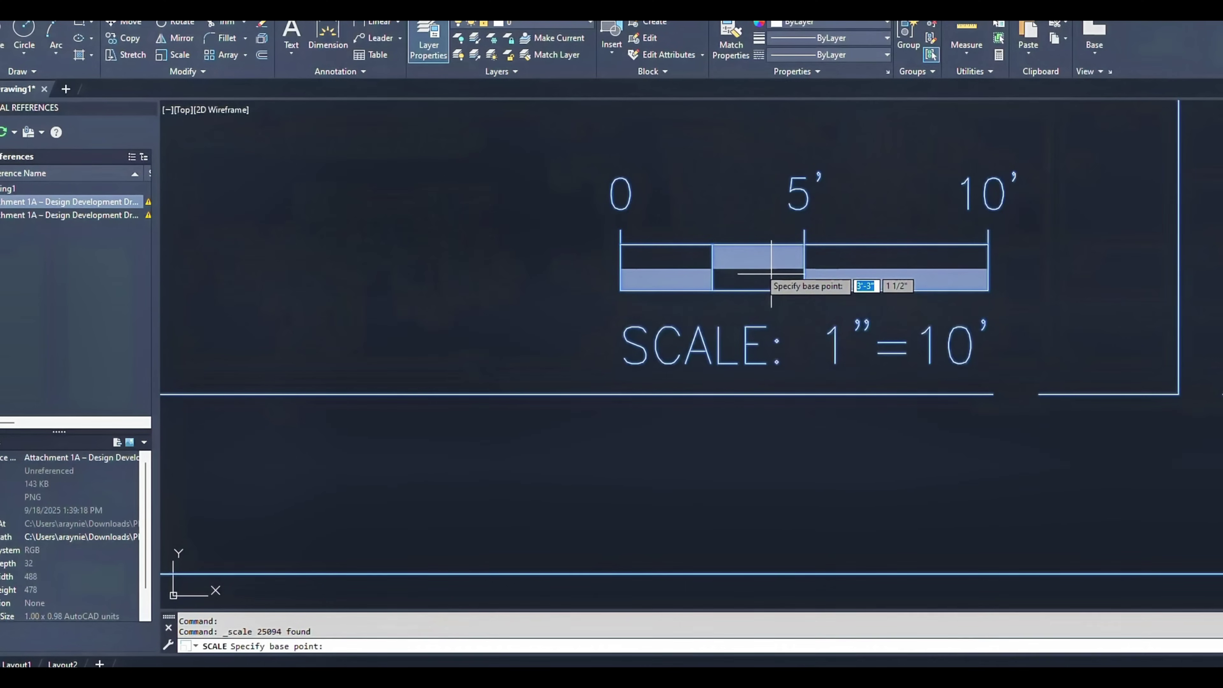
click(620, 244)
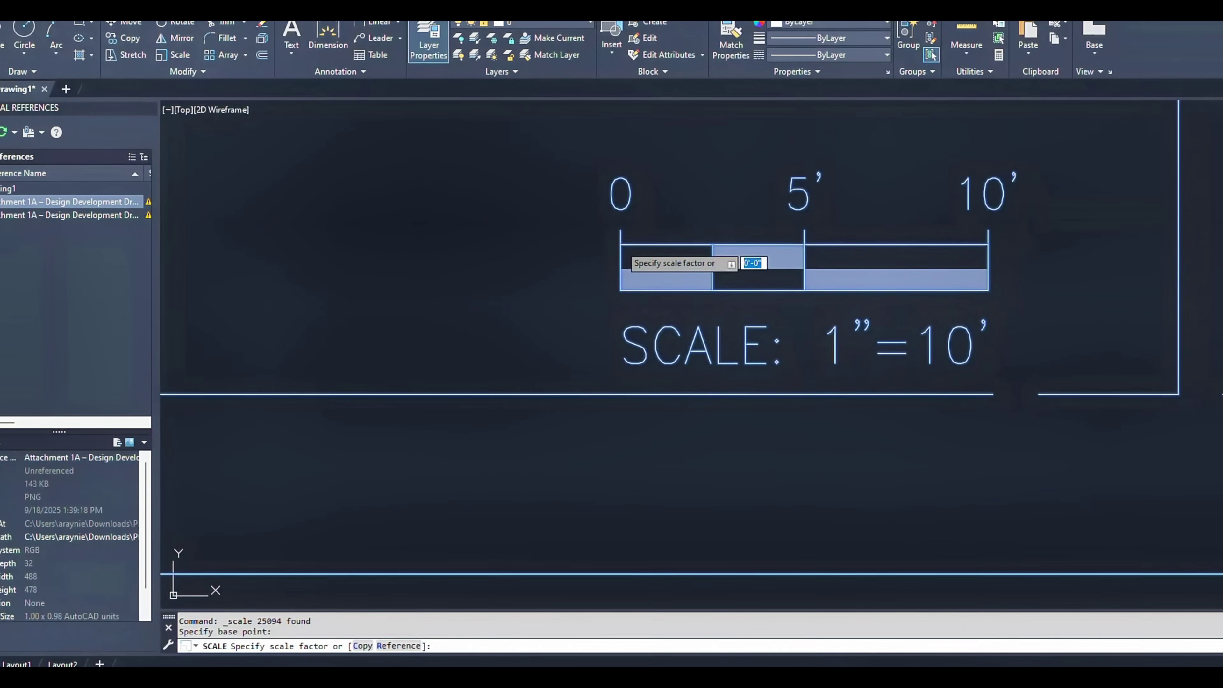
click(414, 646)
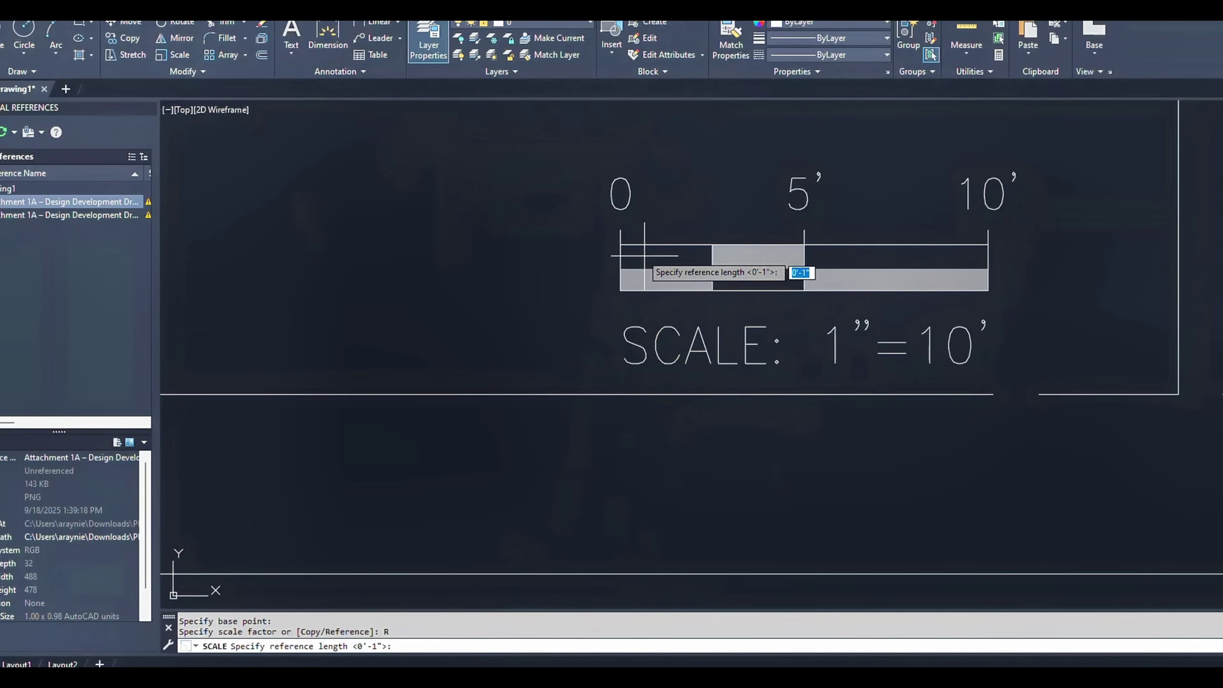
click(621, 244)
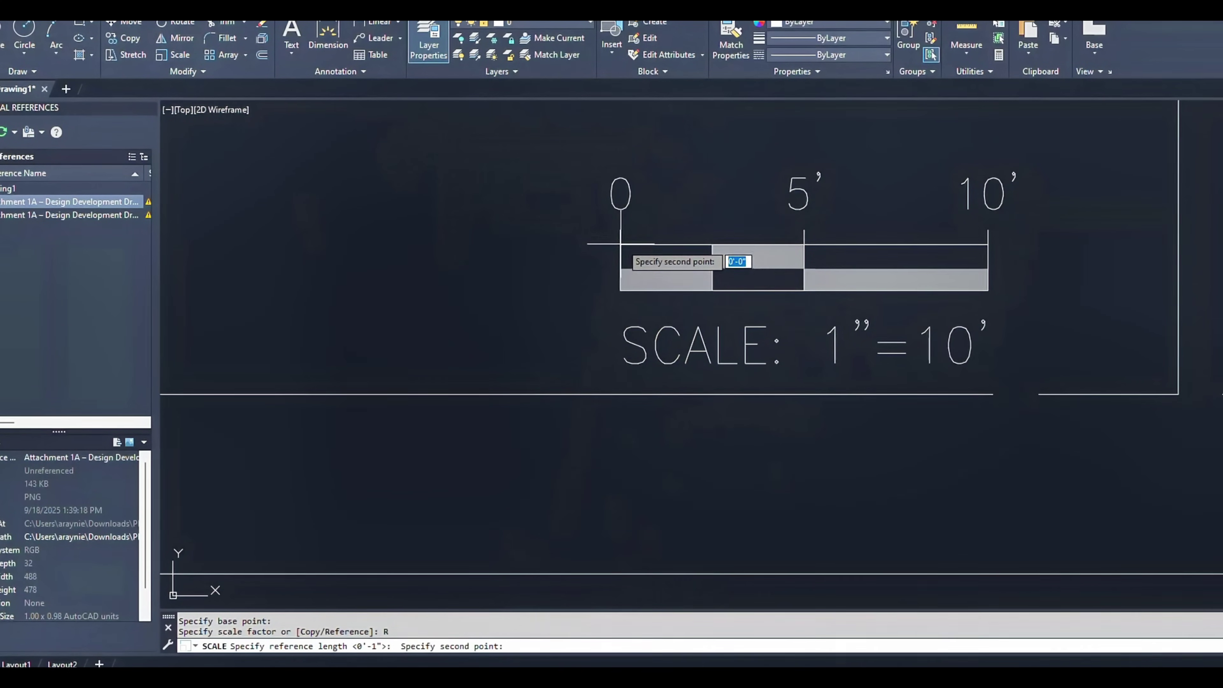
click(988, 245)
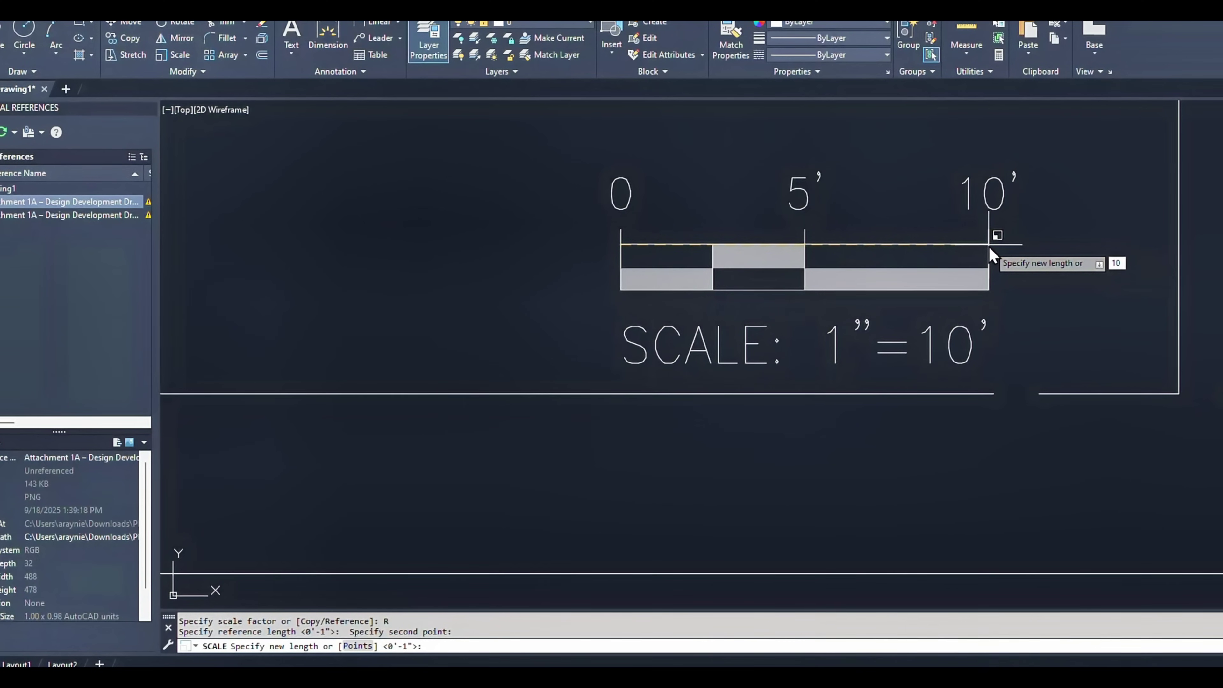
text(')
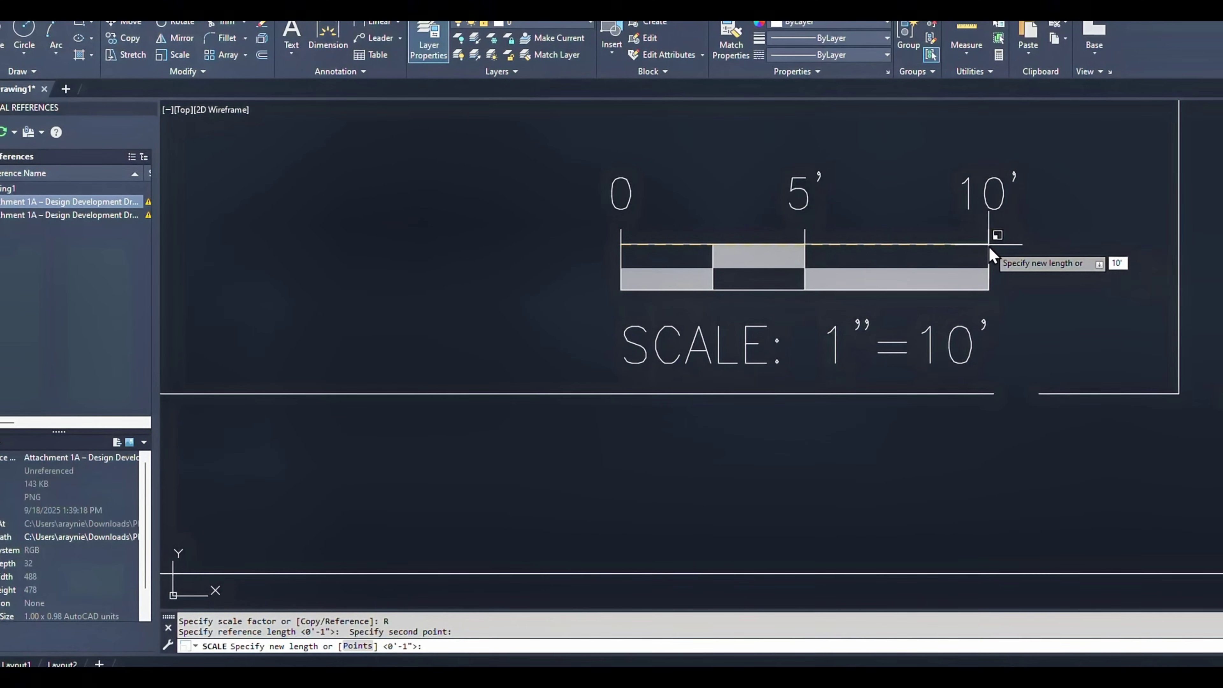
key(Return)
scroll(661, 328, down, 6)
scroll(841, 320, up, 4)
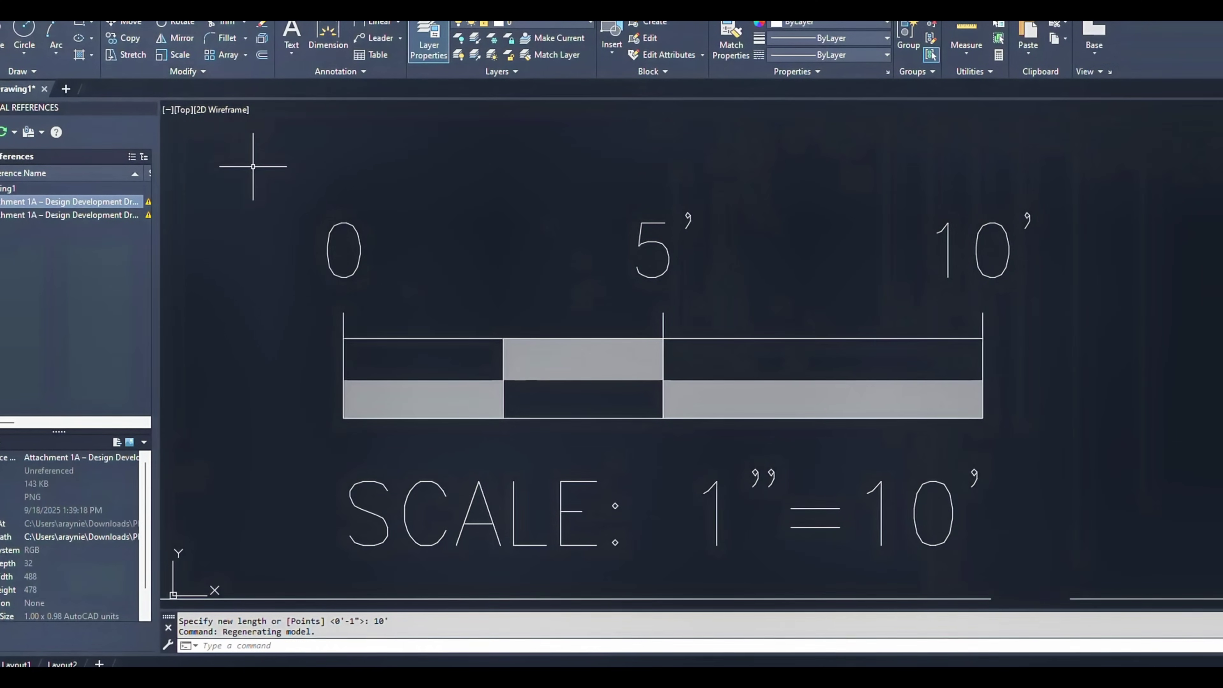
Step: Begin a DIST measurement at the scale bar's 0 end, then cancel it and zoom out
text(DI)
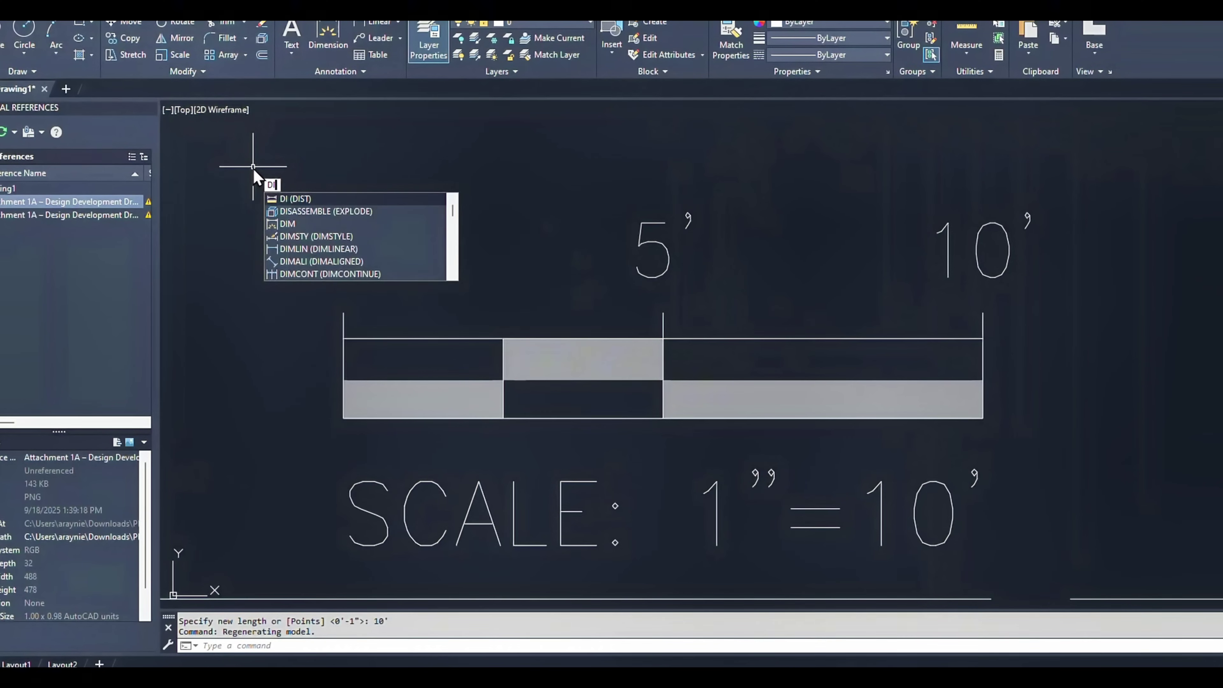
click(288, 199)
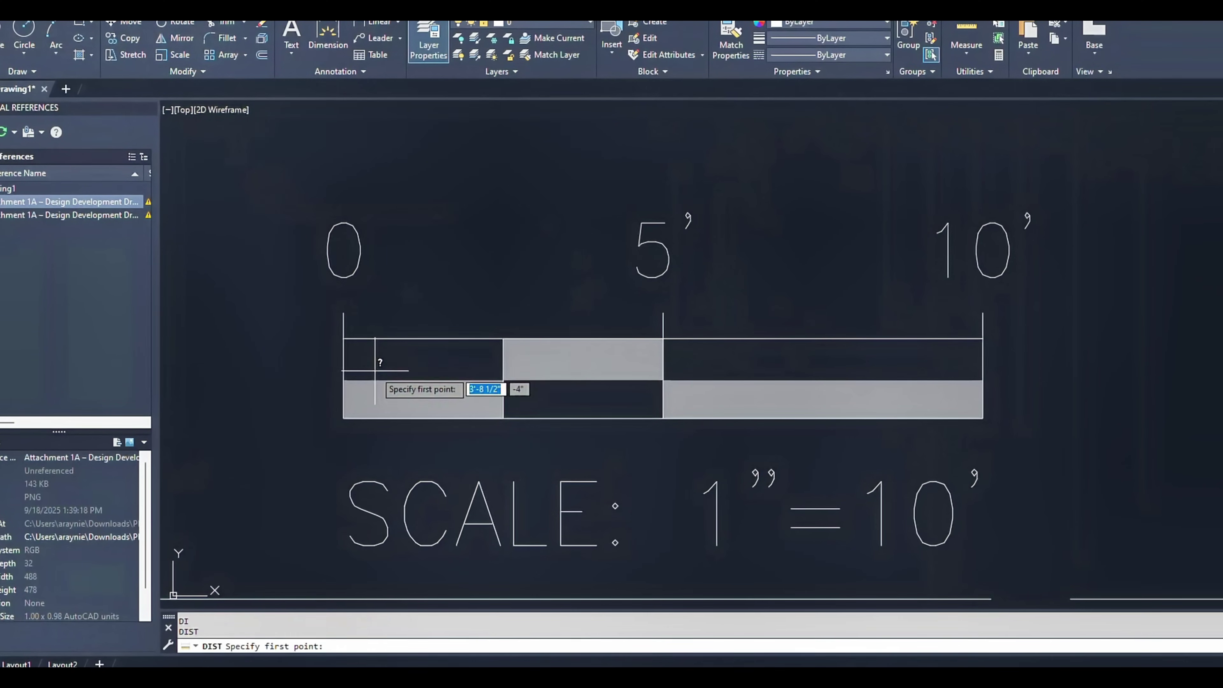
click(344, 337)
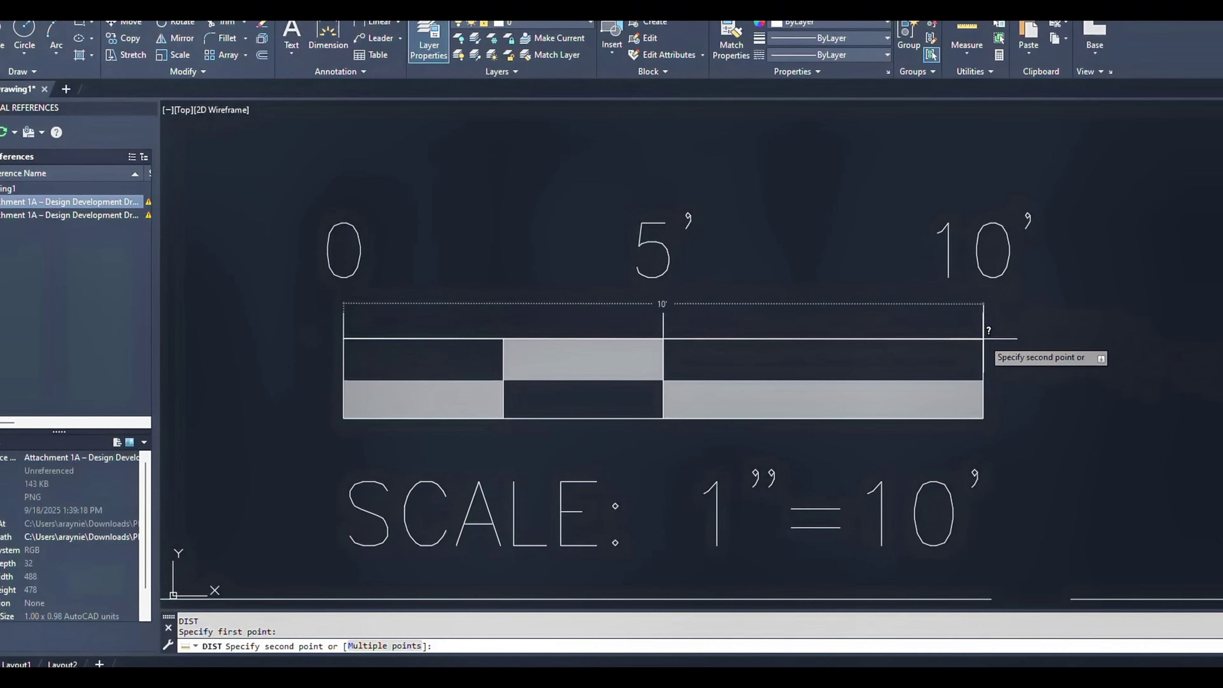
key(Escape)
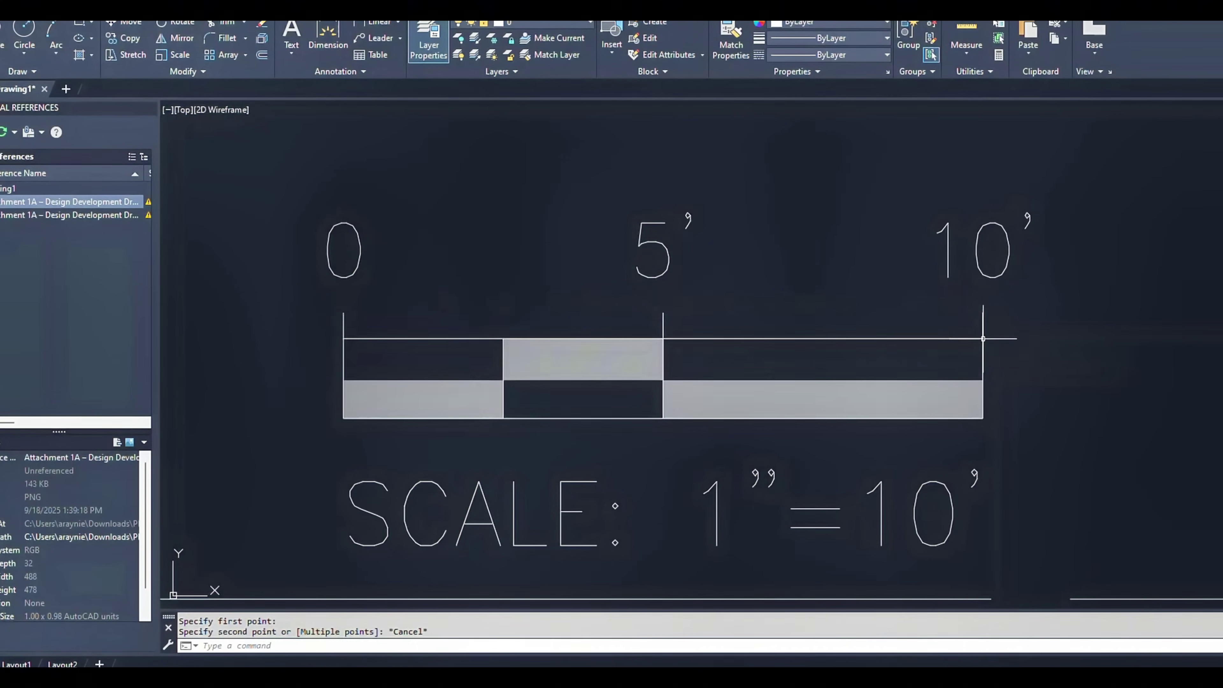
scroll(1001, 405, down, 10)
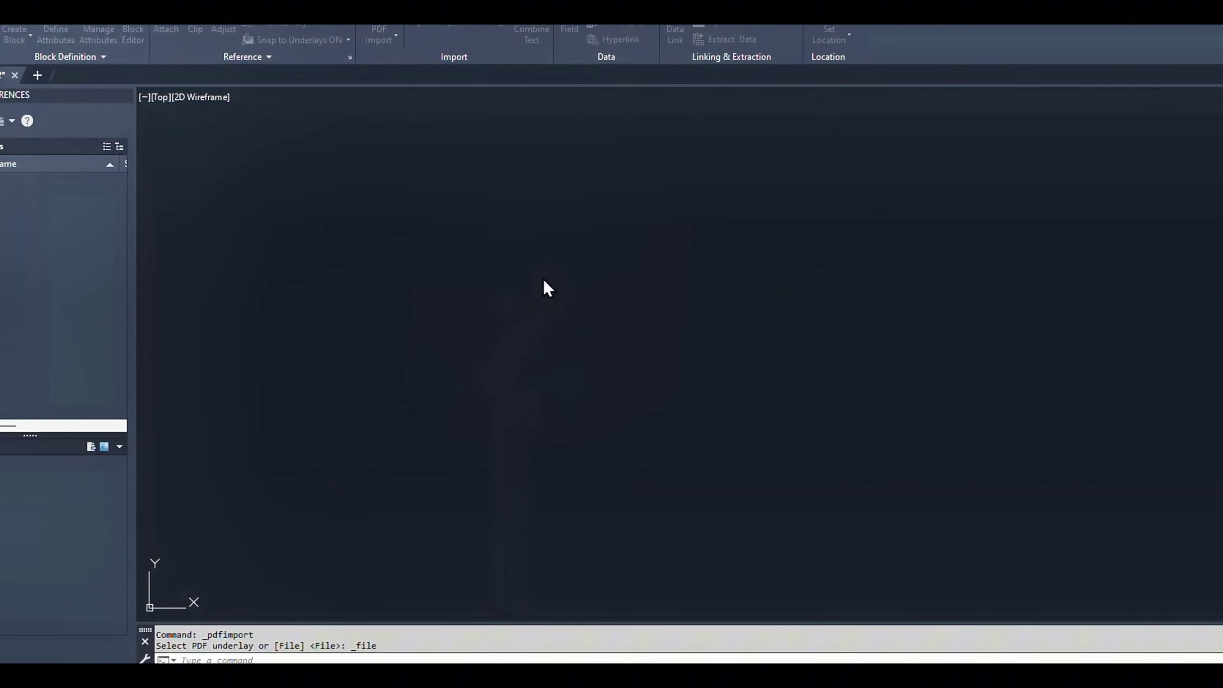
Step: Import the second Attachment 1A PDF with default settings and place the A1.201 plan
click(568, 280)
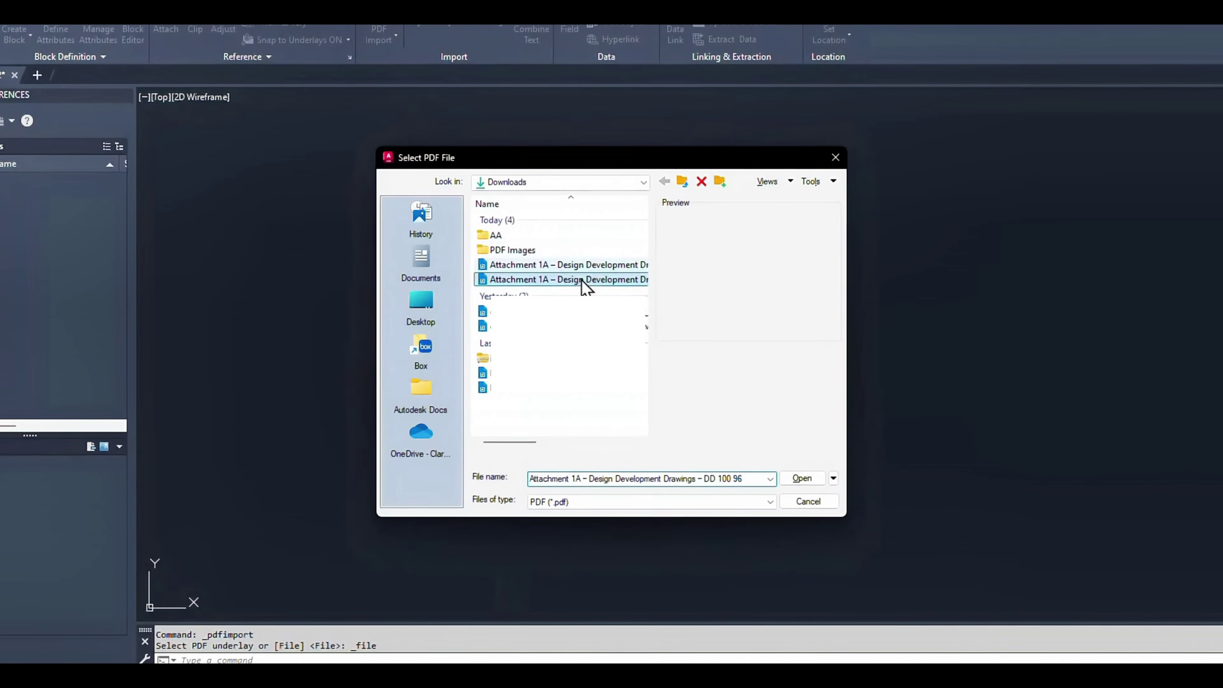
click(809, 480)
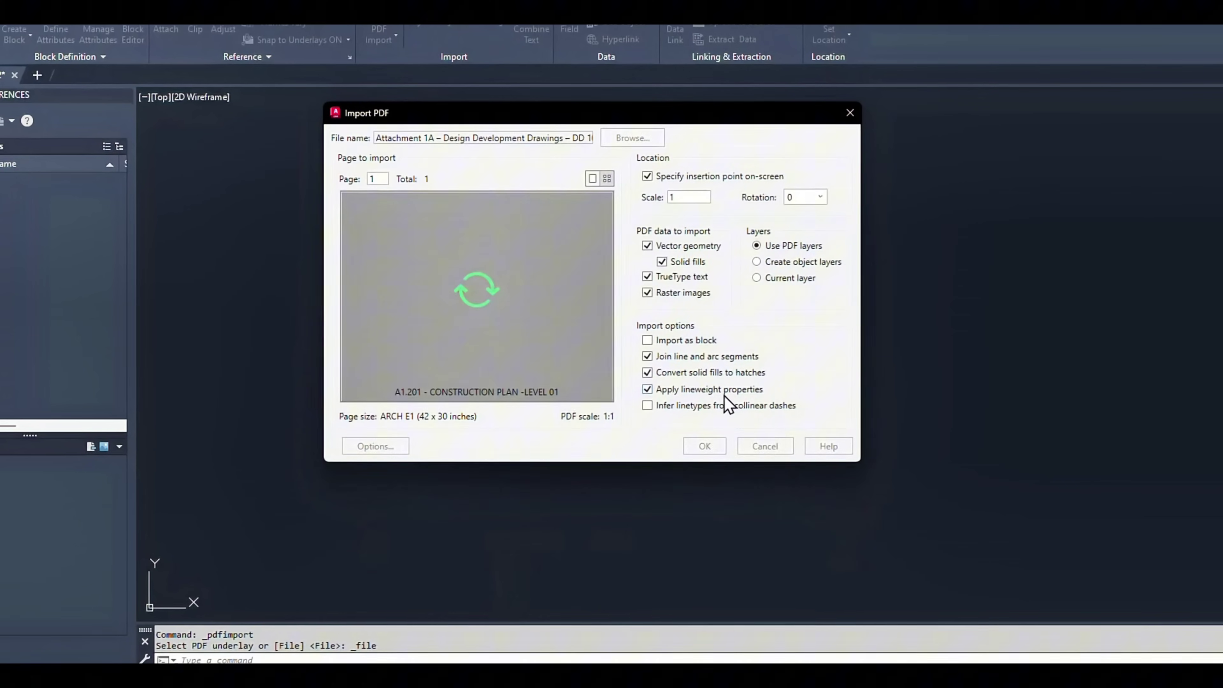
click(704, 446)
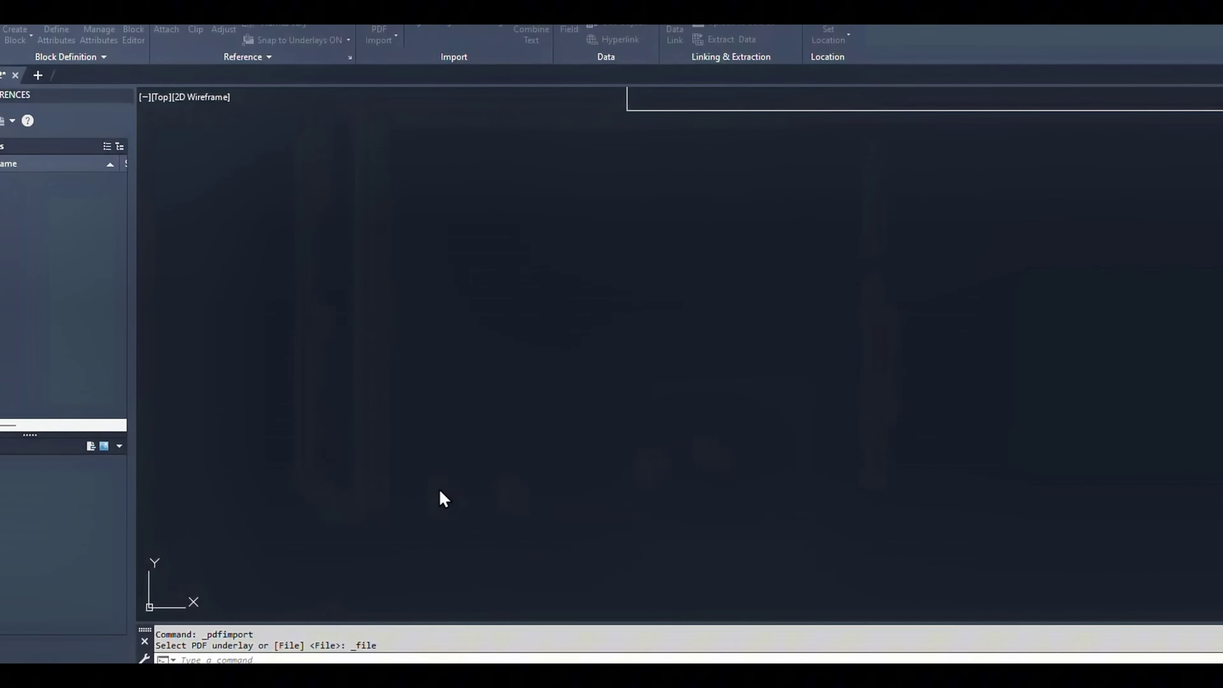
click(224, 547)
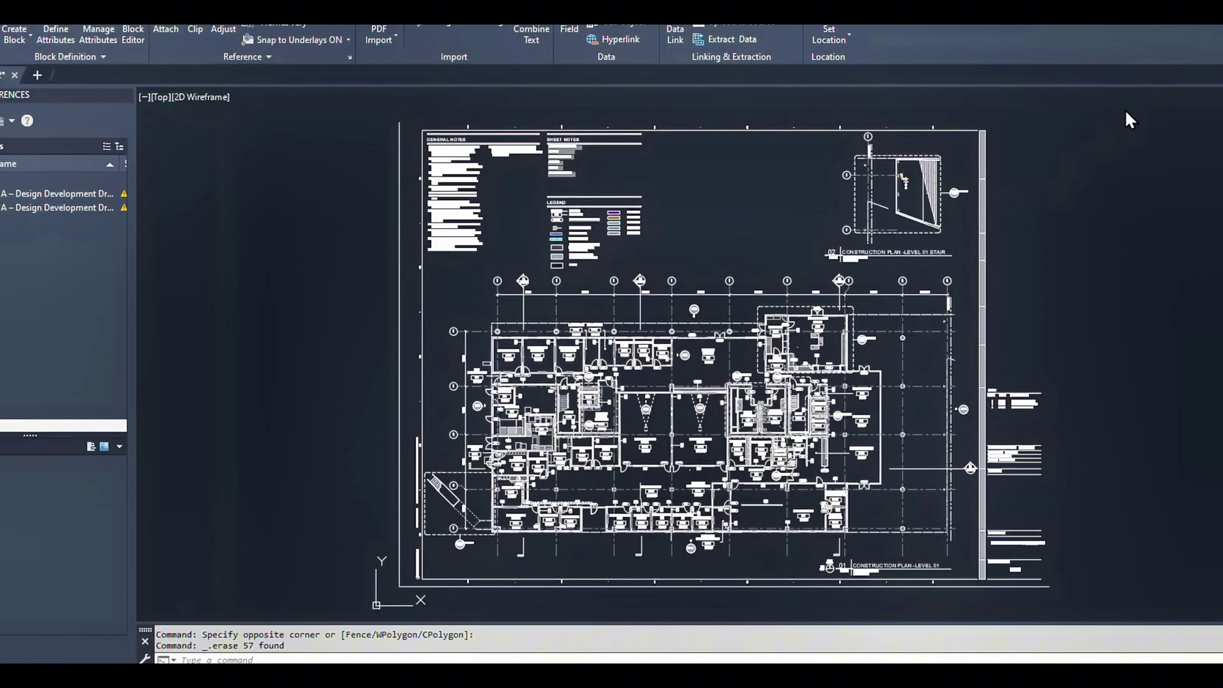
Step: Select the whole plan, start Scale at gridline 6, and pick gridlines 6 to 7 as reference
click(1093, 121)
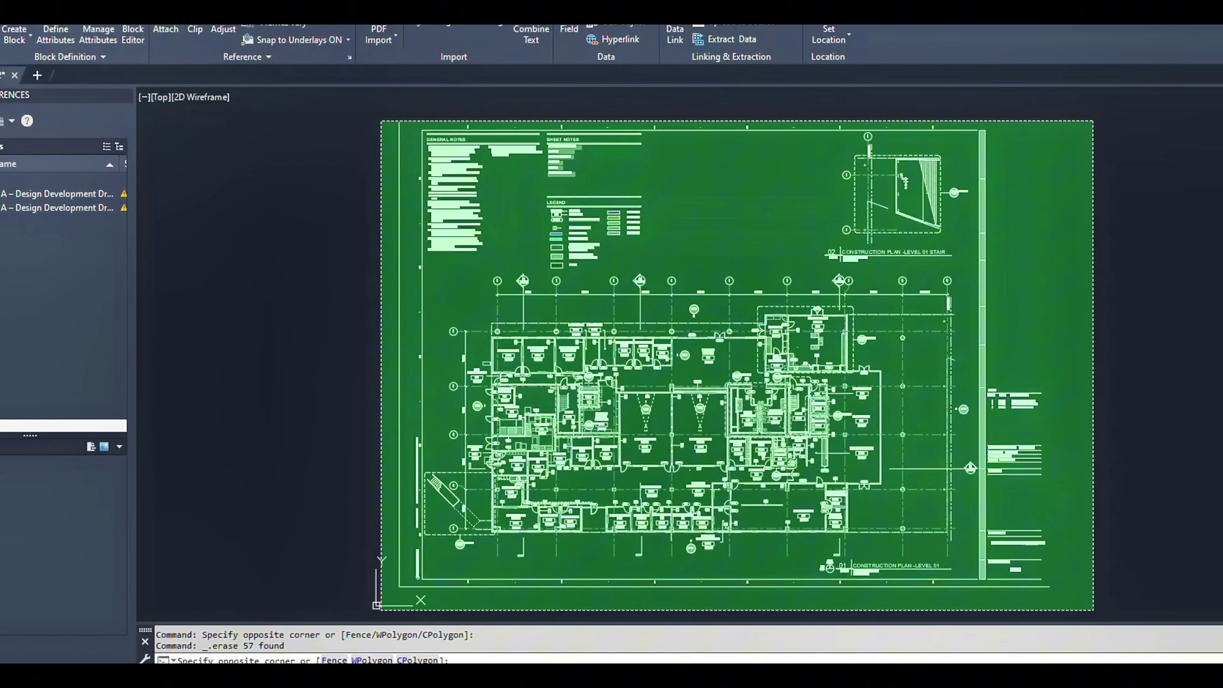
click(380, 608)
click(231, 19)
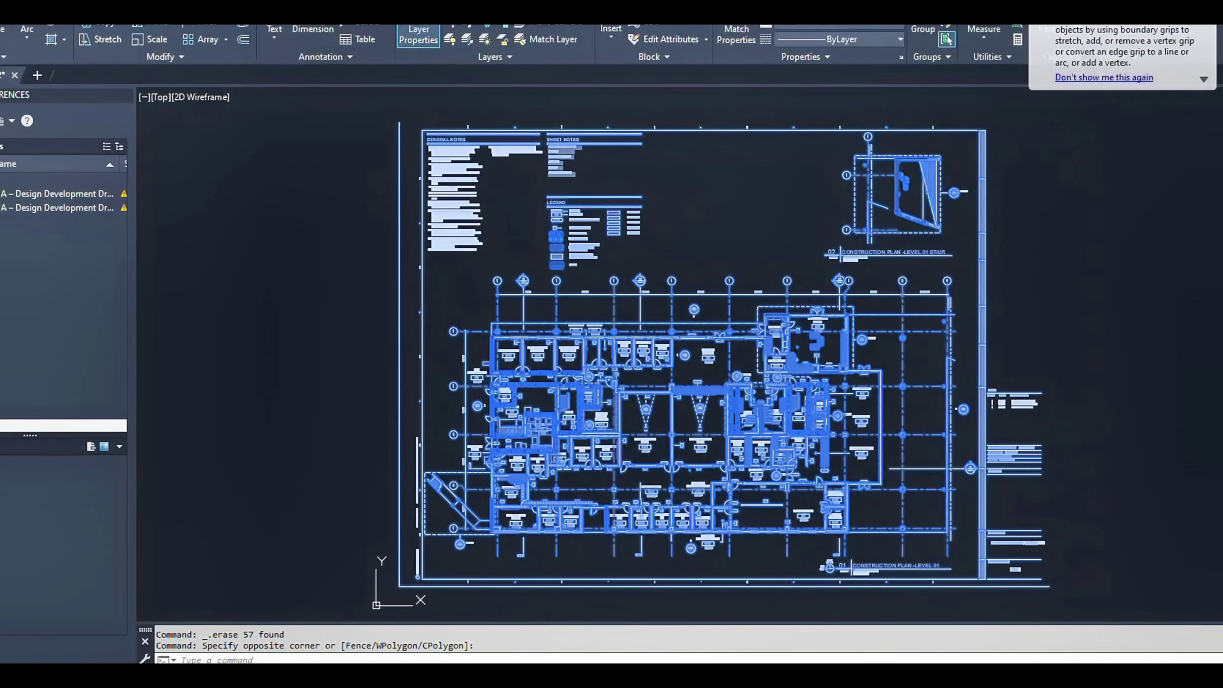
click(154, 41)
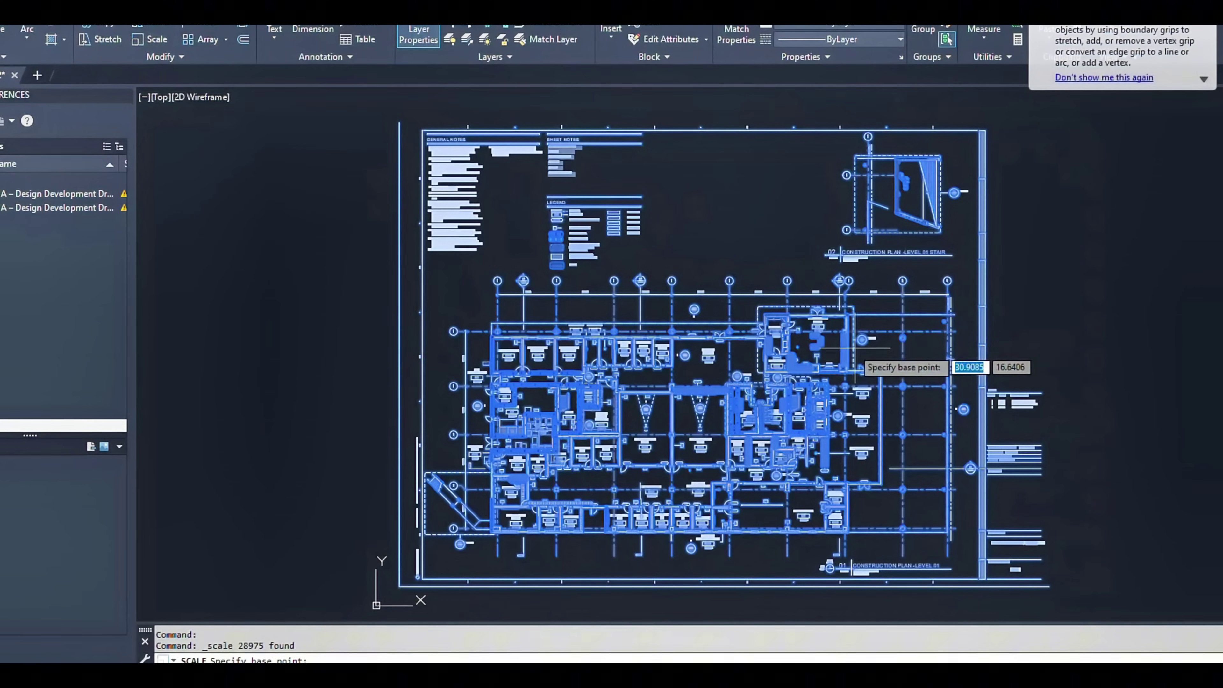
scroll(825, 285, up, 10)
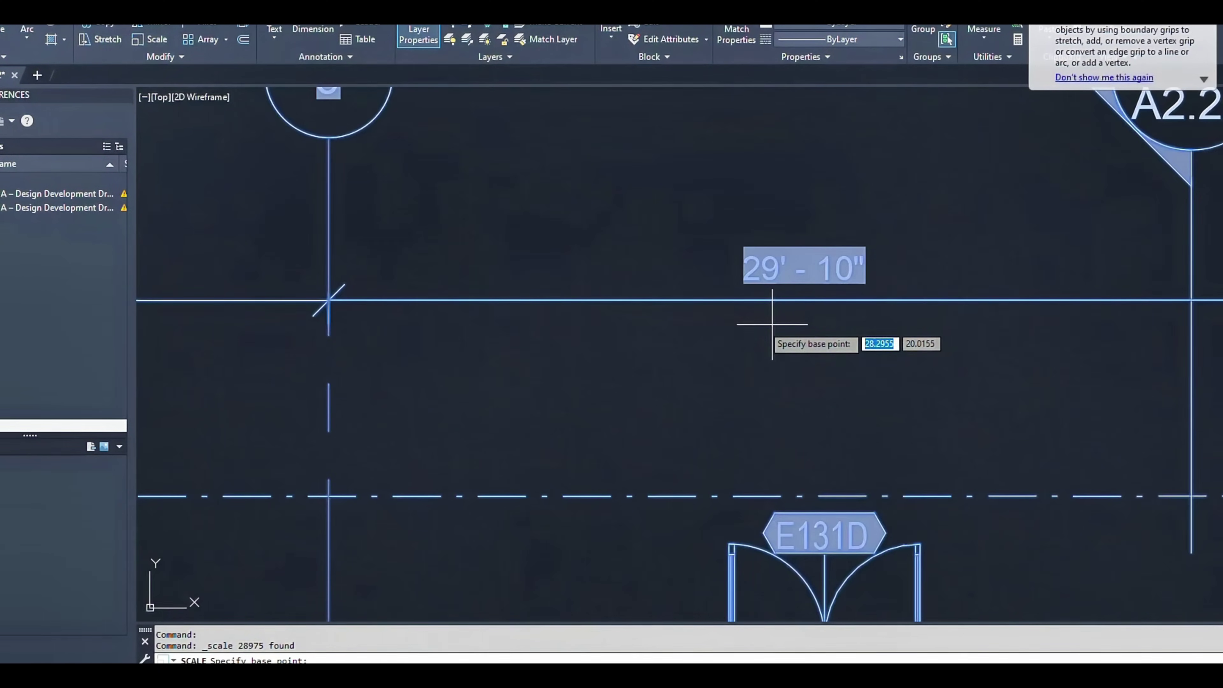
scroll(384, 305, down, 2)
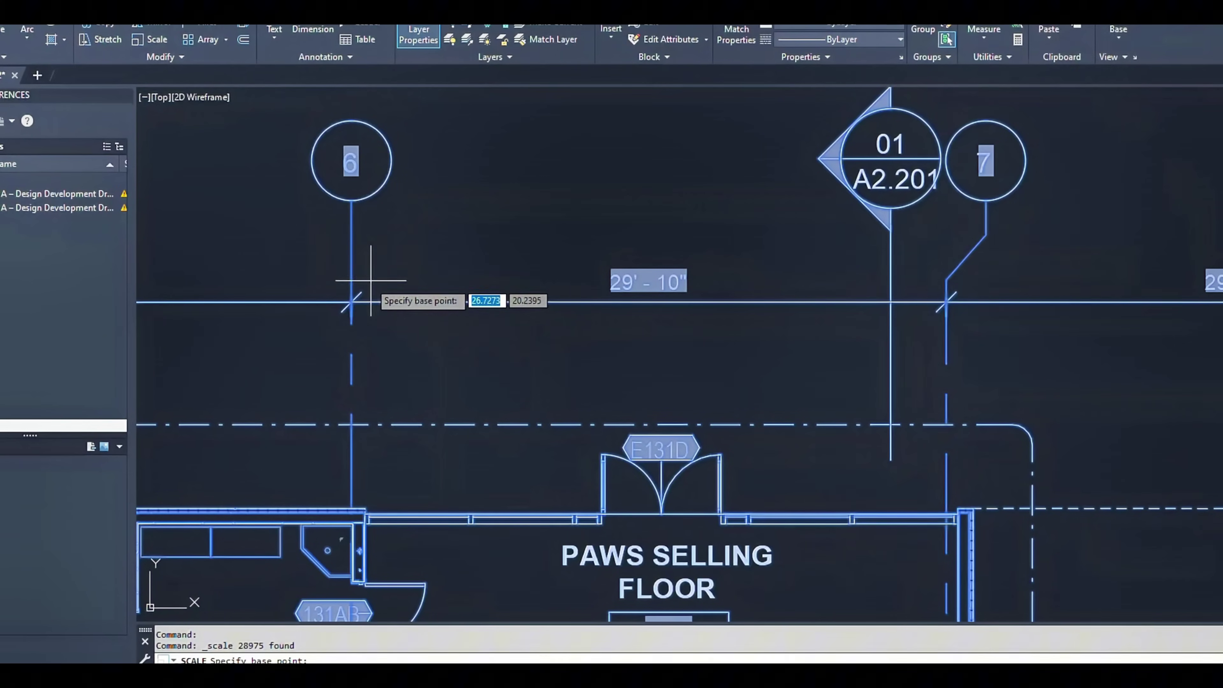
click(351, 301)
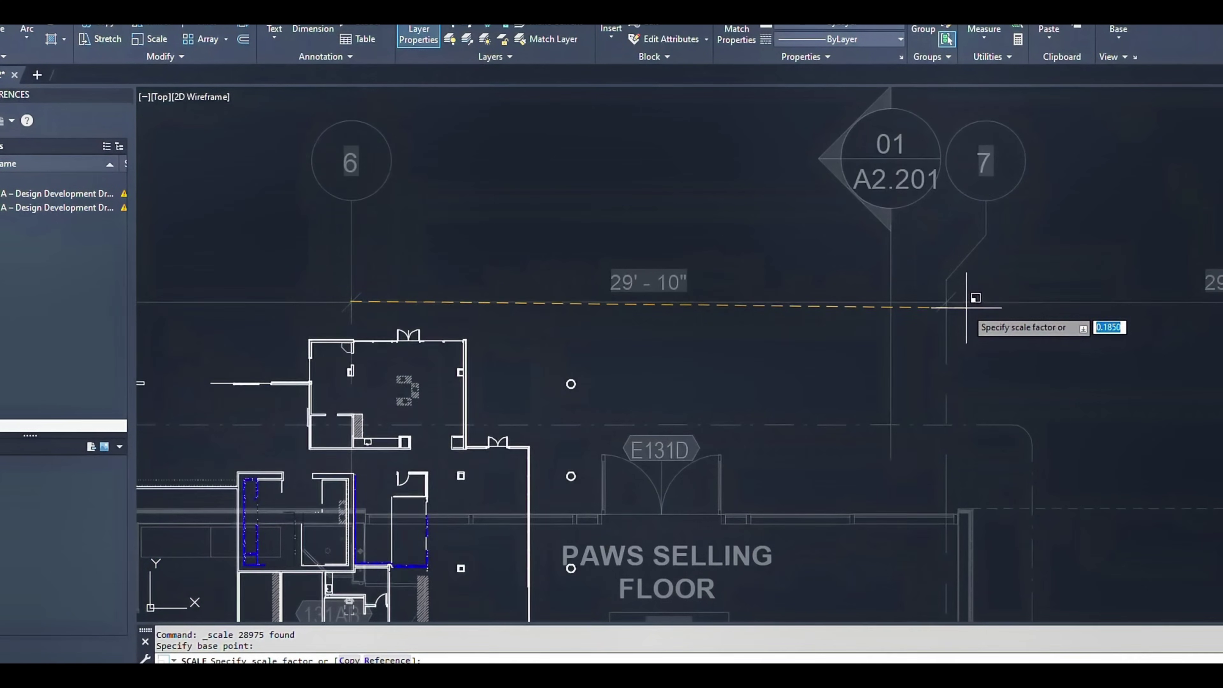
text(r)
key(Return)
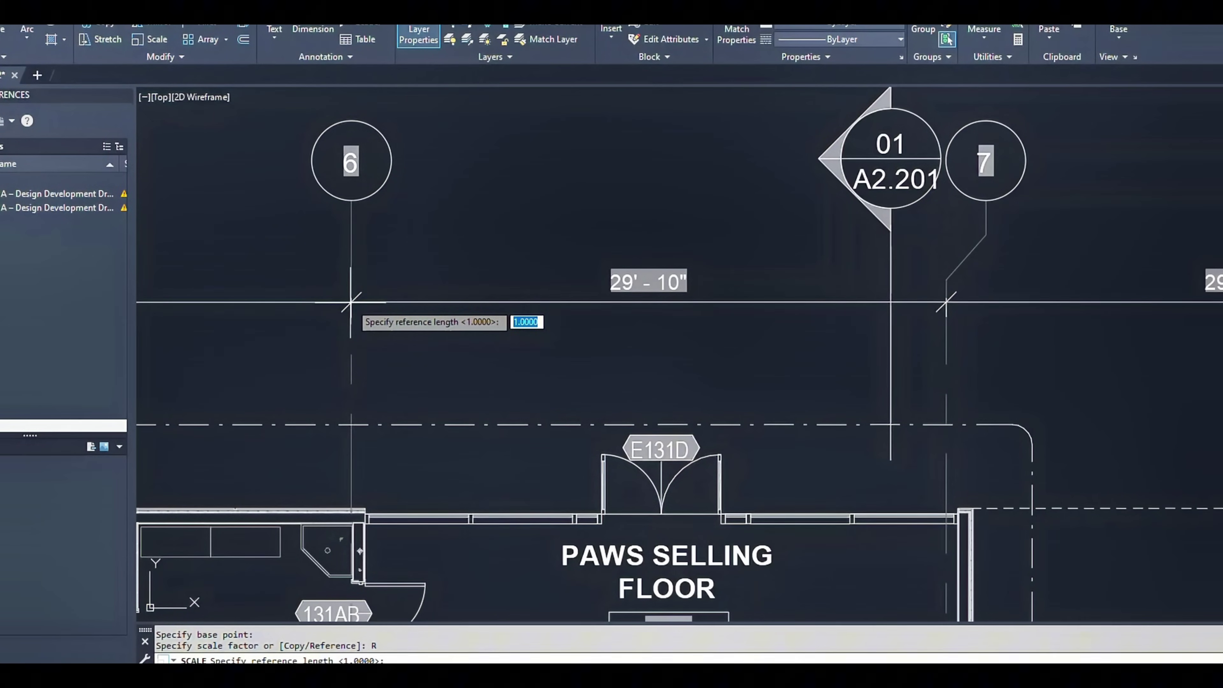
click(351, 303)
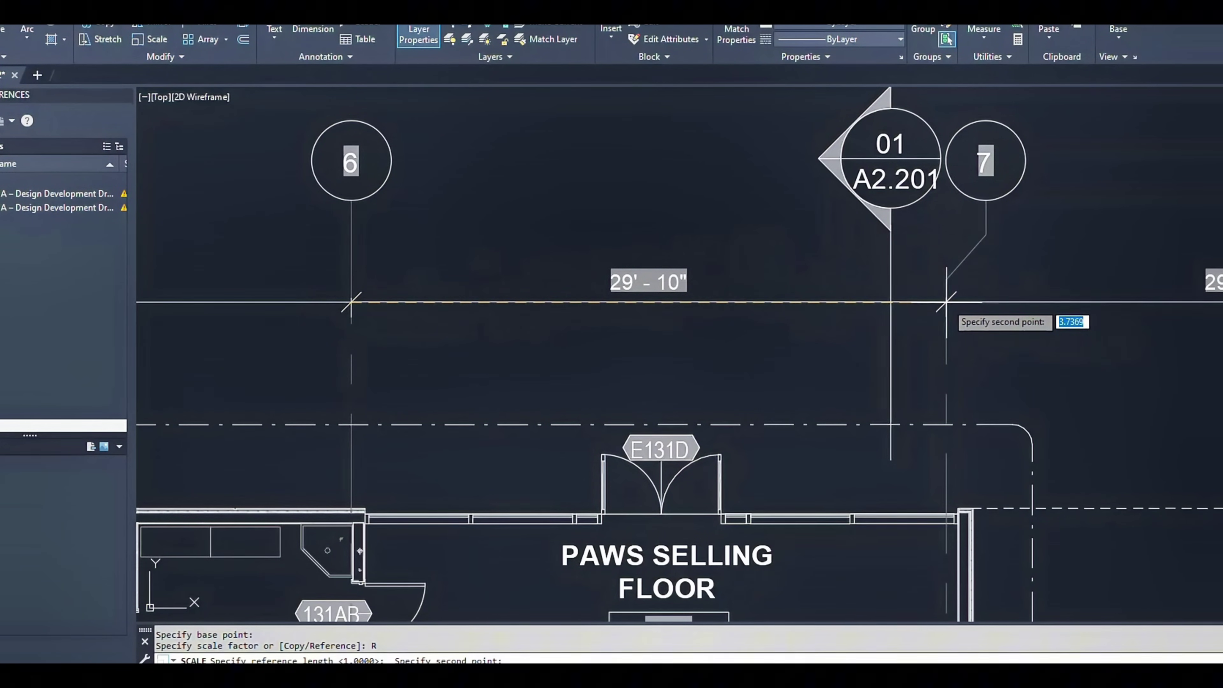
click(947, 303)
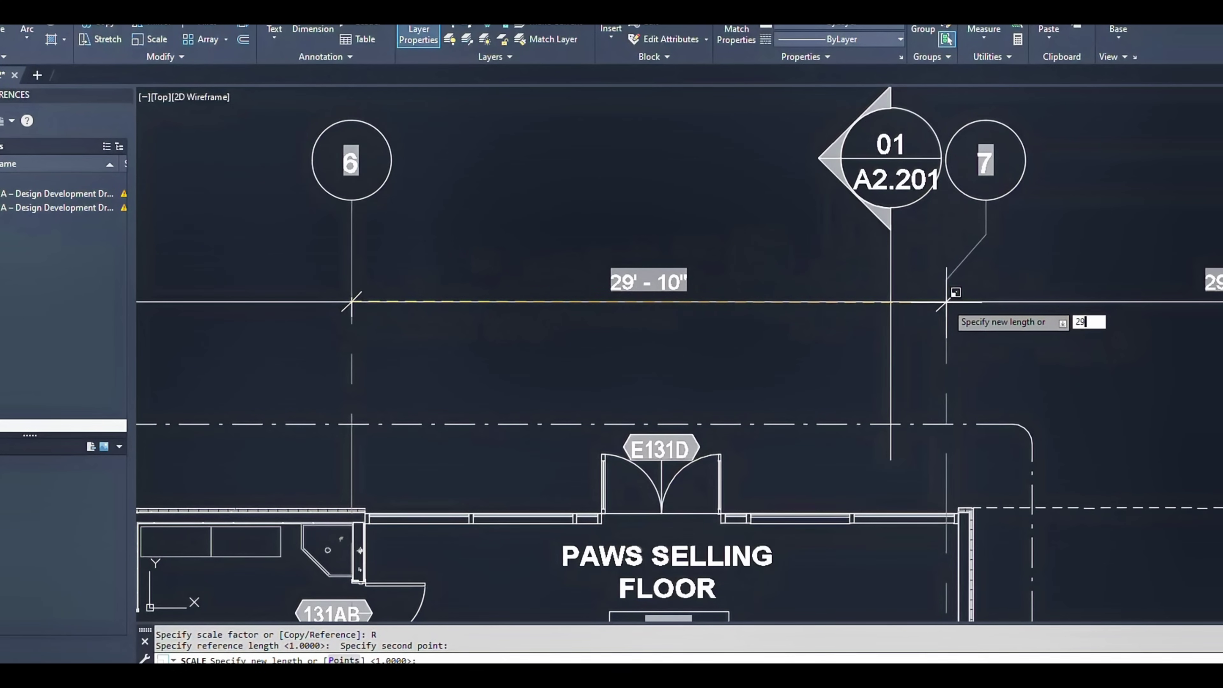
Step: Enter 29'10" as the new length, which AutoCAD rejects as not a numeric distance
text(29'10")
key(Return)
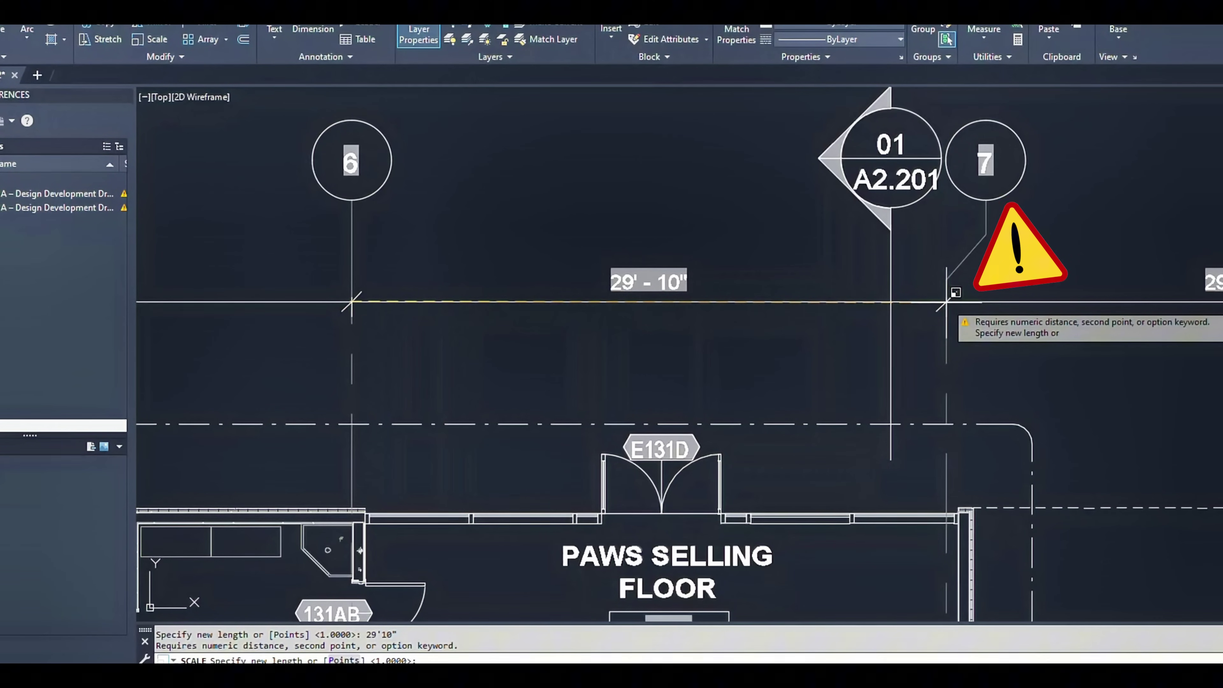
Step: Cancel the rescale and set Drawing Units length type to Architectural (0'-0 1/16" precision)
key(Escape)
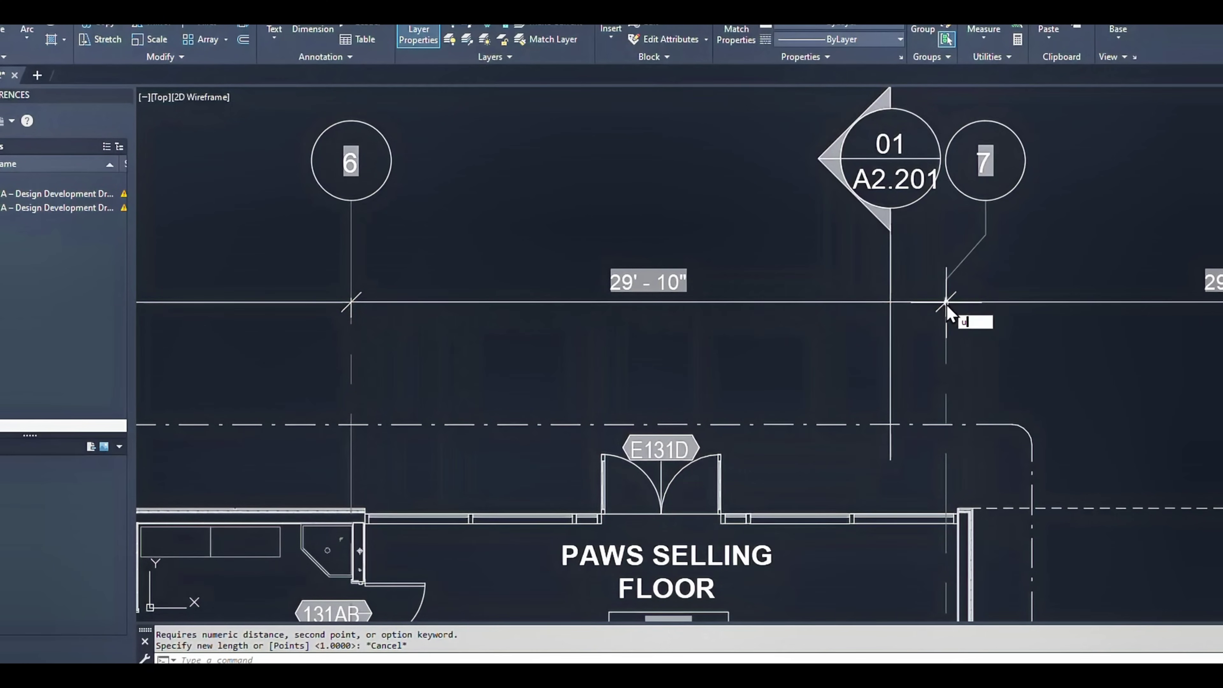
key(Return)
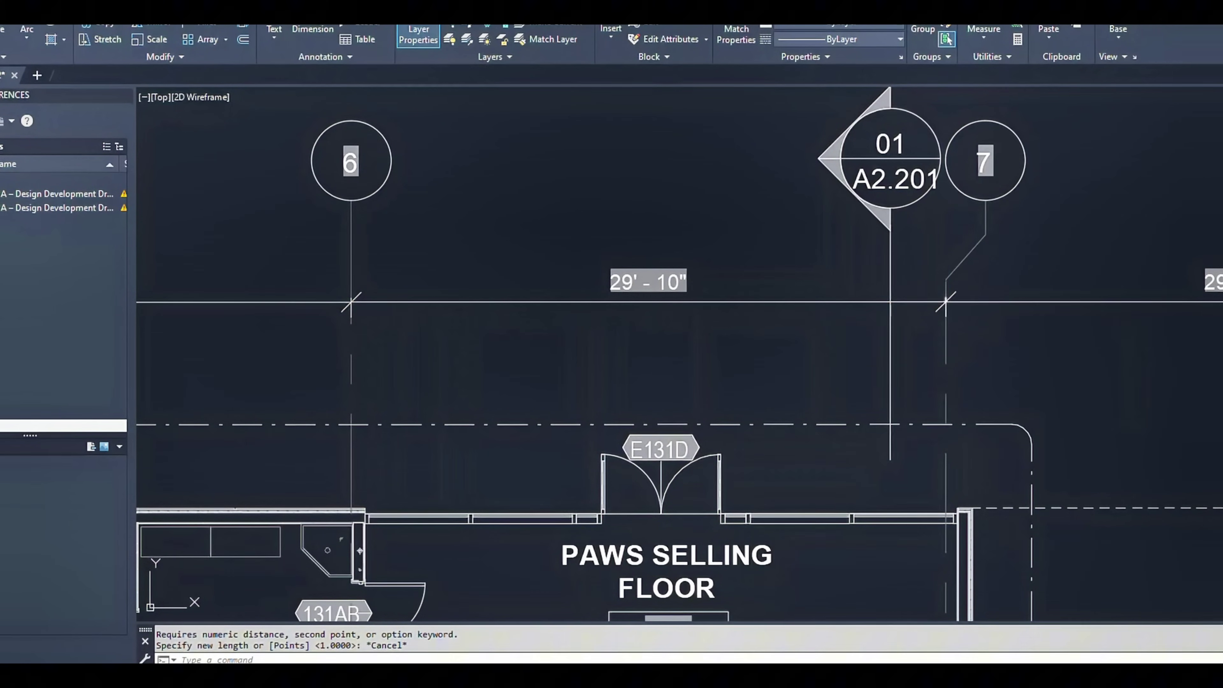
click(561, 315)
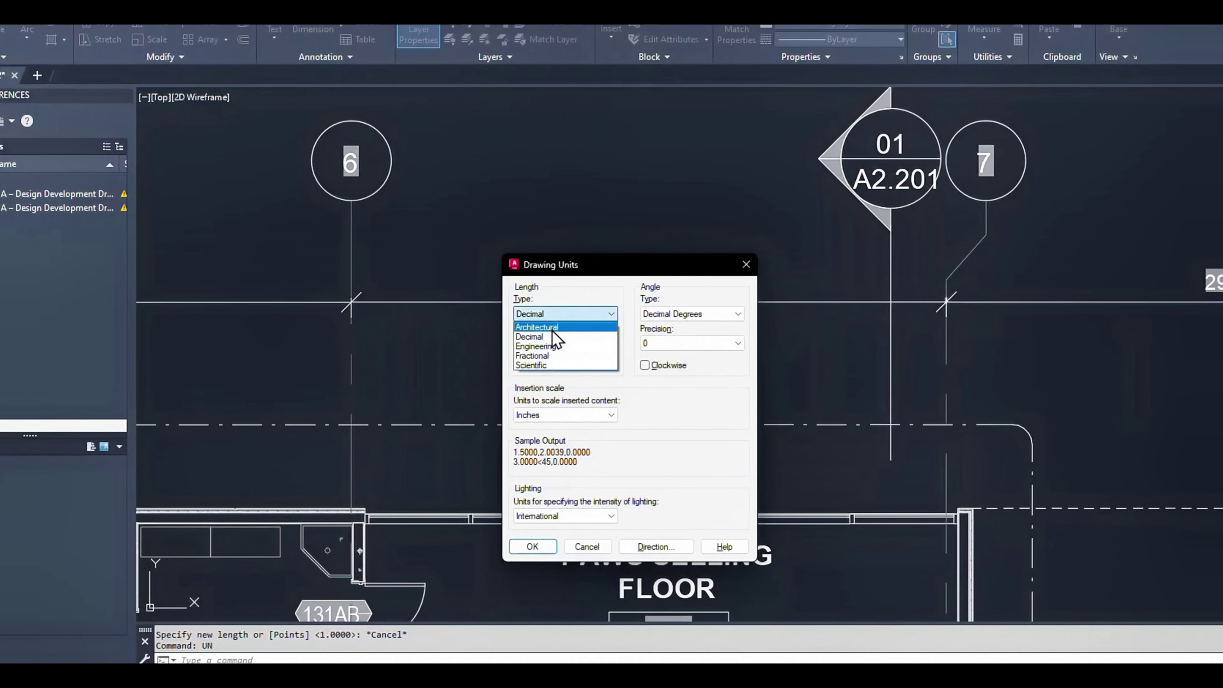
click(561, 330)
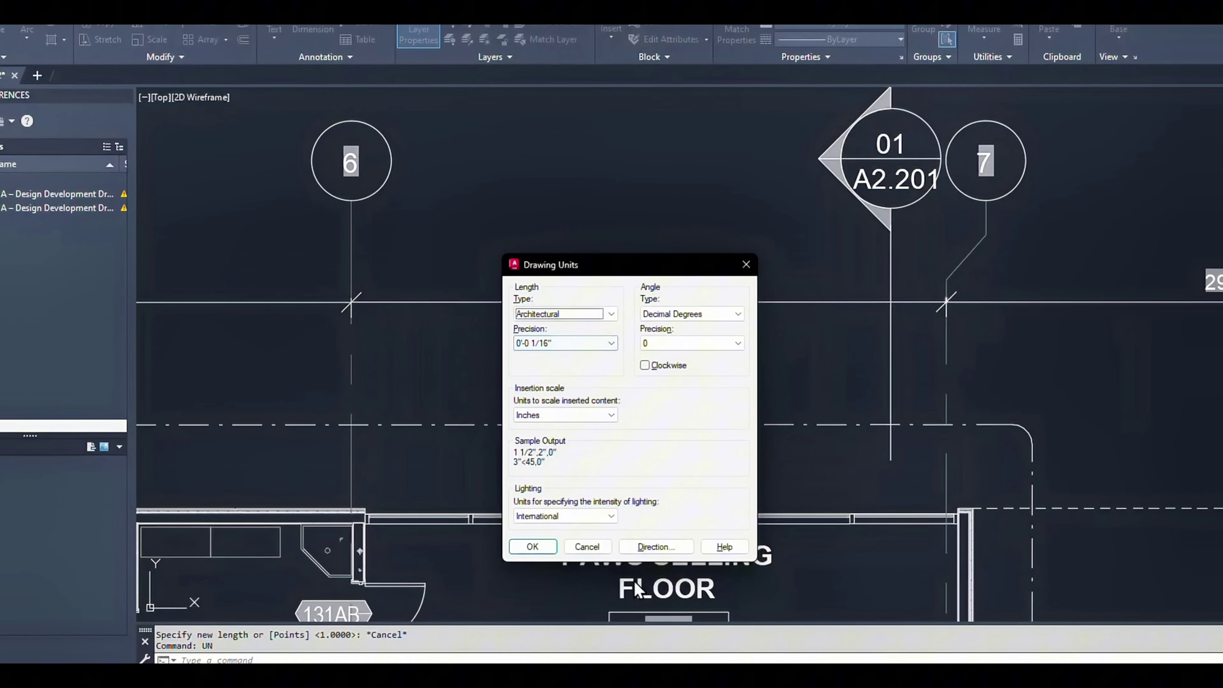
click(534, 547)
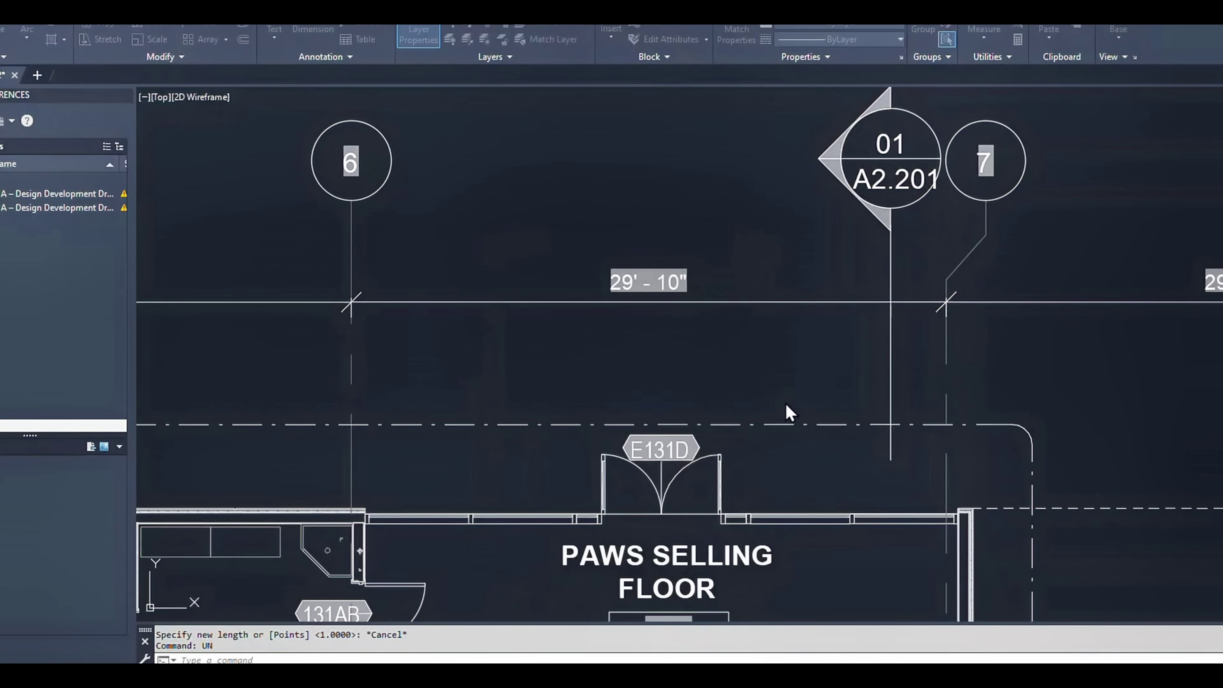
scroll(789, 412, down, 6)
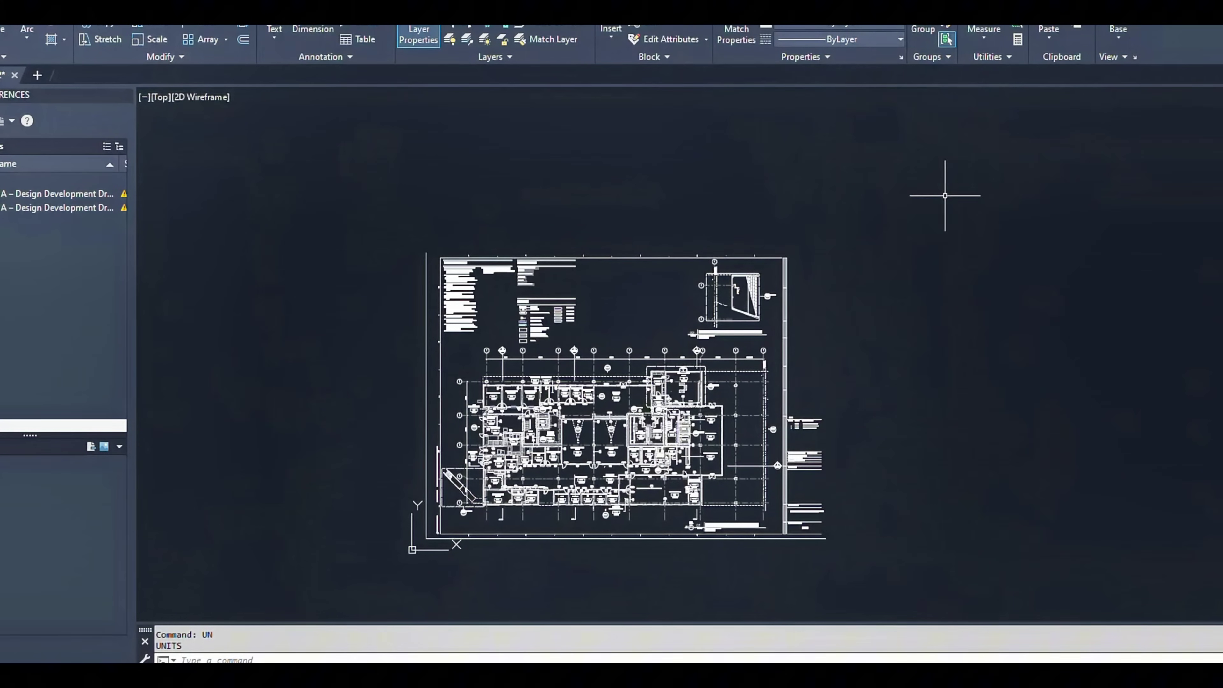
Step: Window-select the whole imported floor-plan sheet
click(945, 195)
click(407, 561)
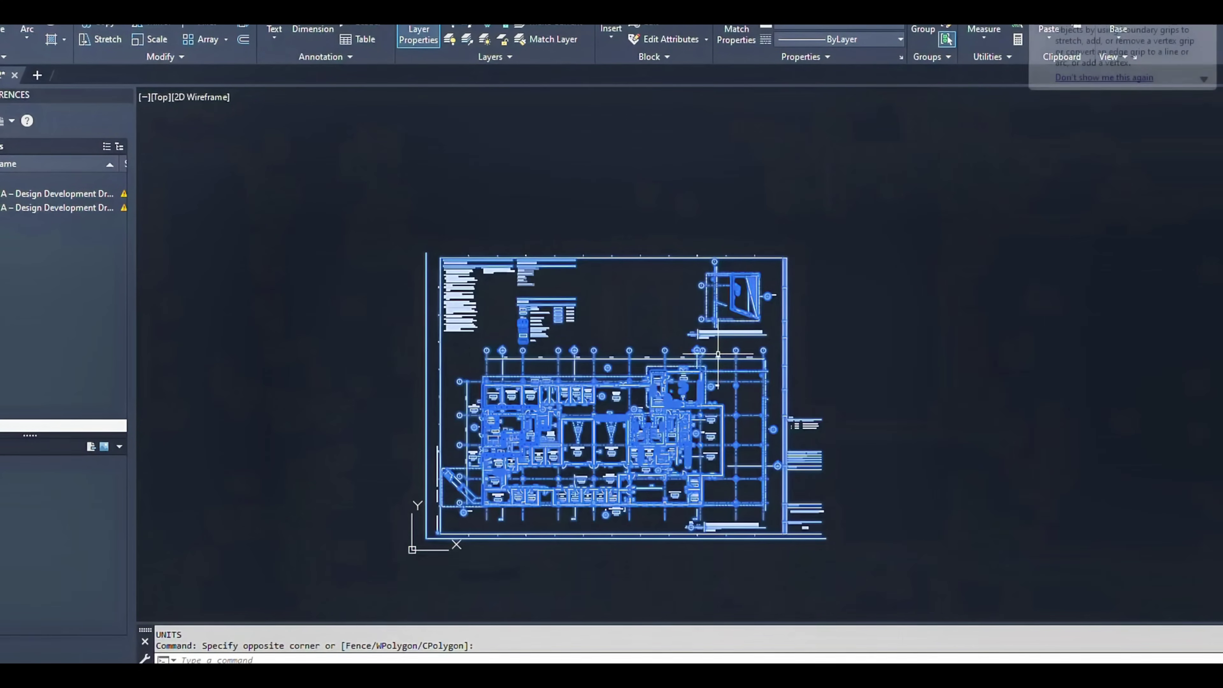
scroll(718, 355, up, 6)
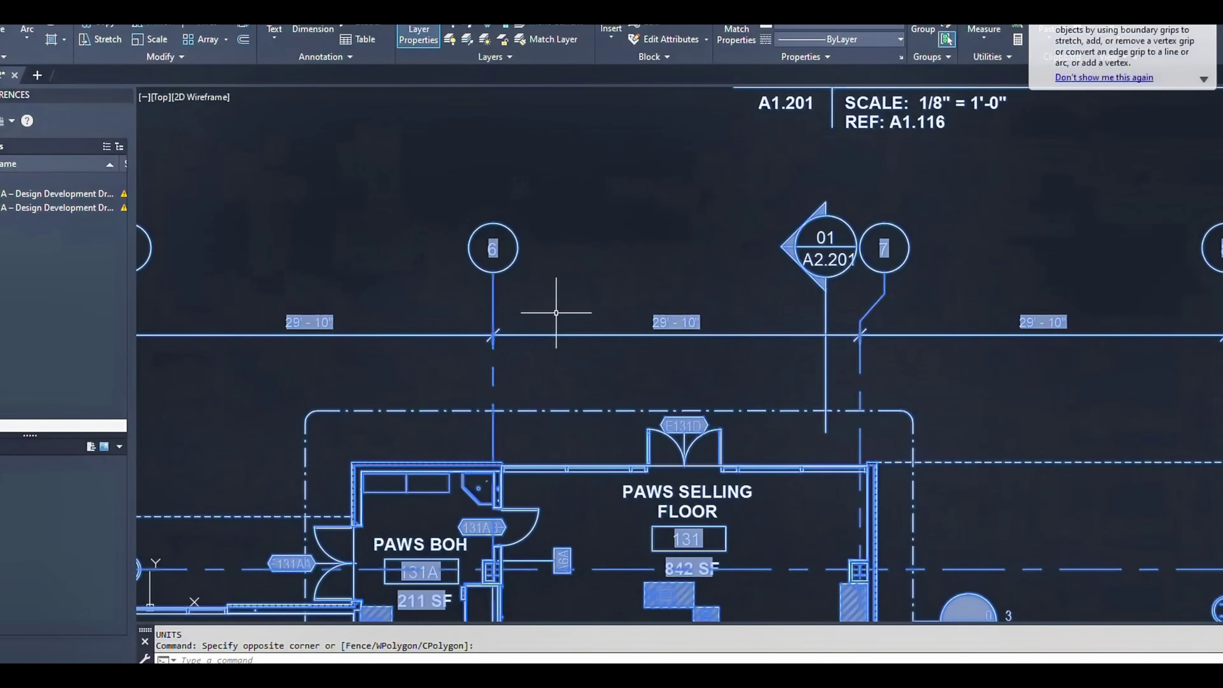
scroll(623, 320, up, 2)
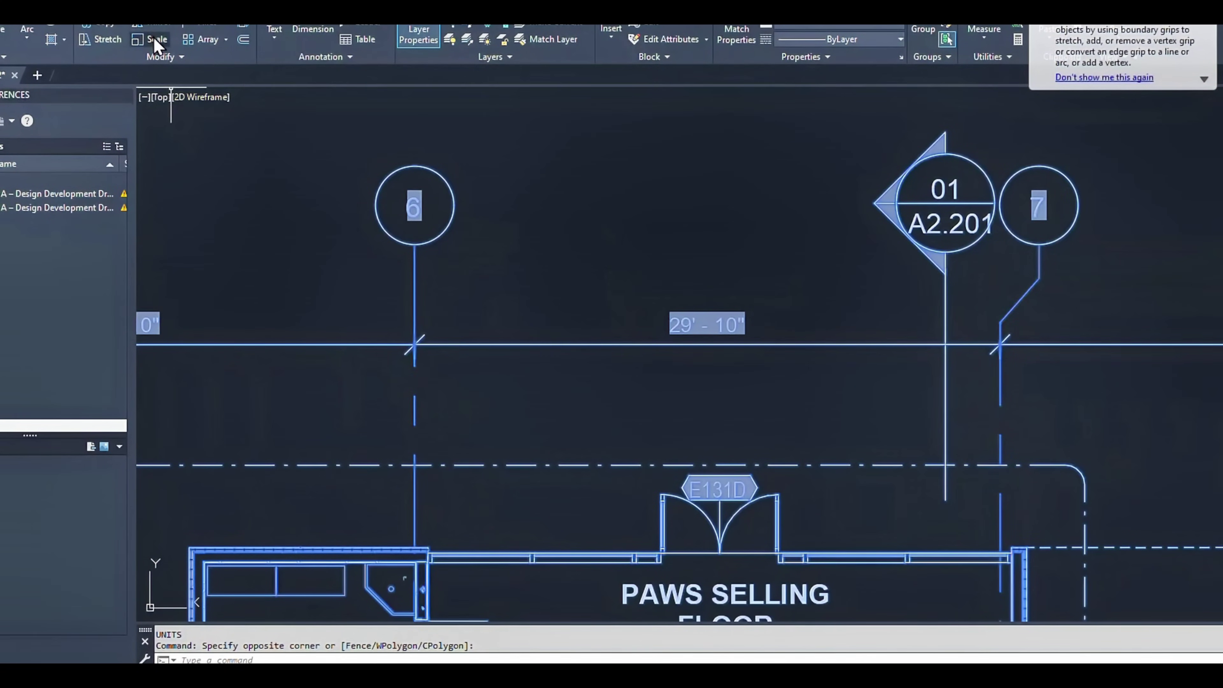
Step: Scale it by reference from grid 6, setting the grid 6-to-7 span to 29'-10"
text(sc)
key(Return)
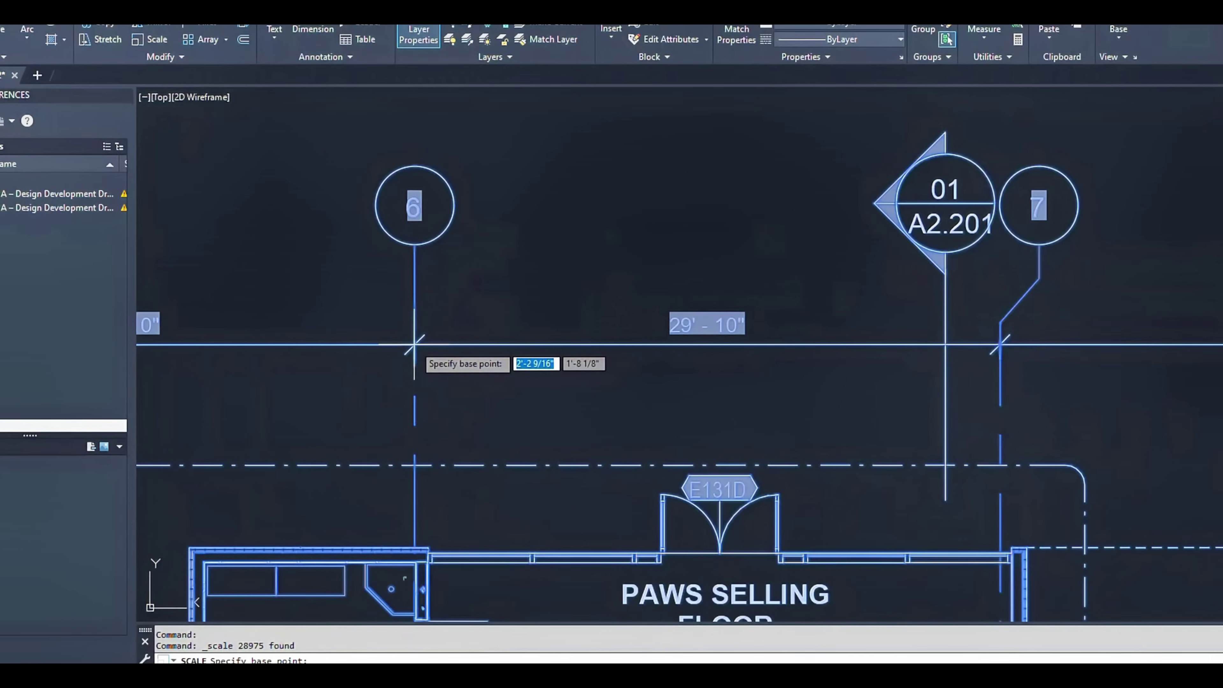
click(414, 344)
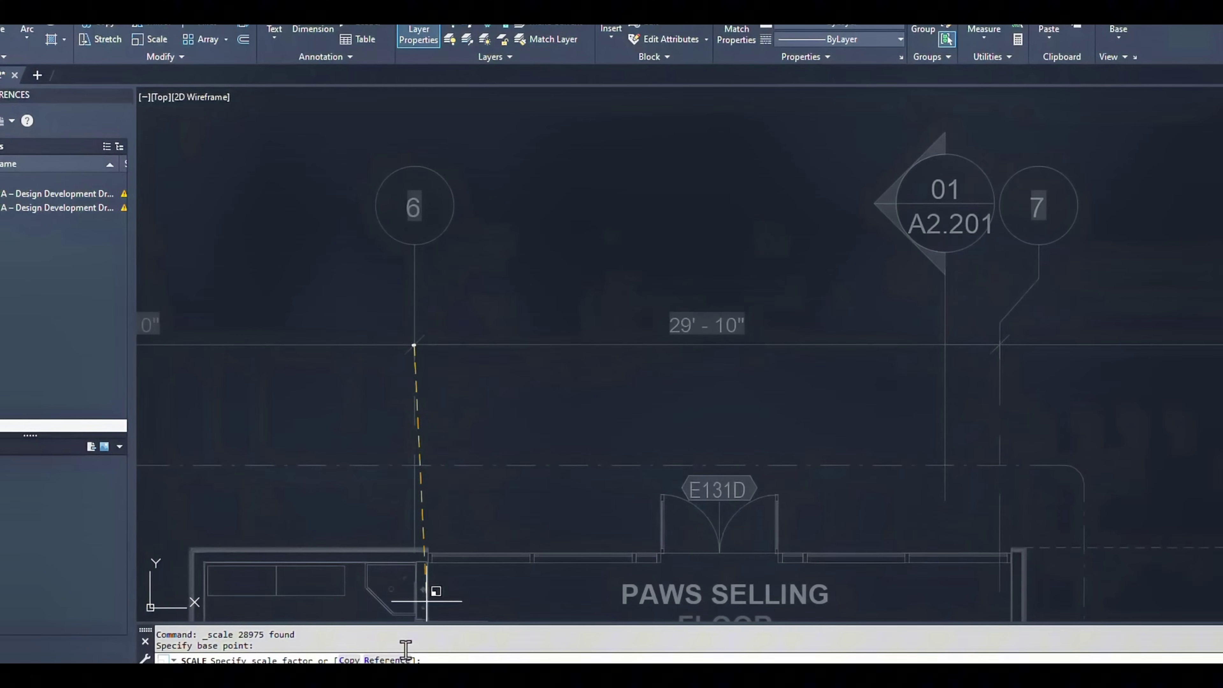
text(R)
key(Return)
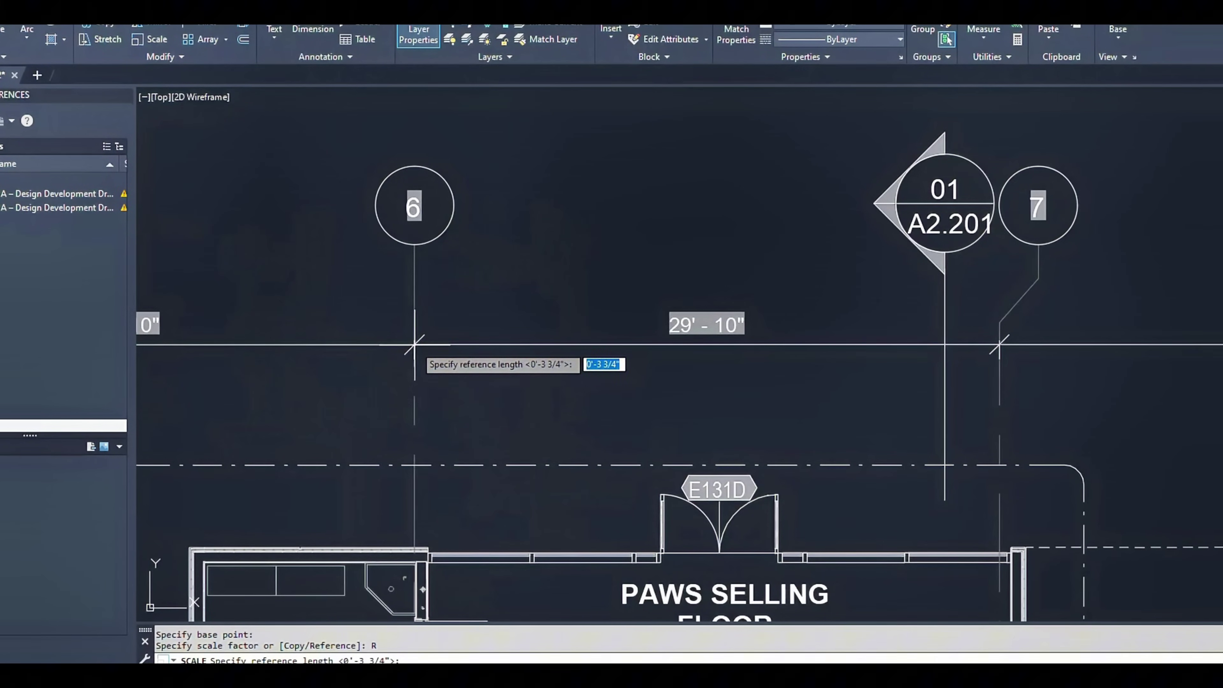
click(414, 345)
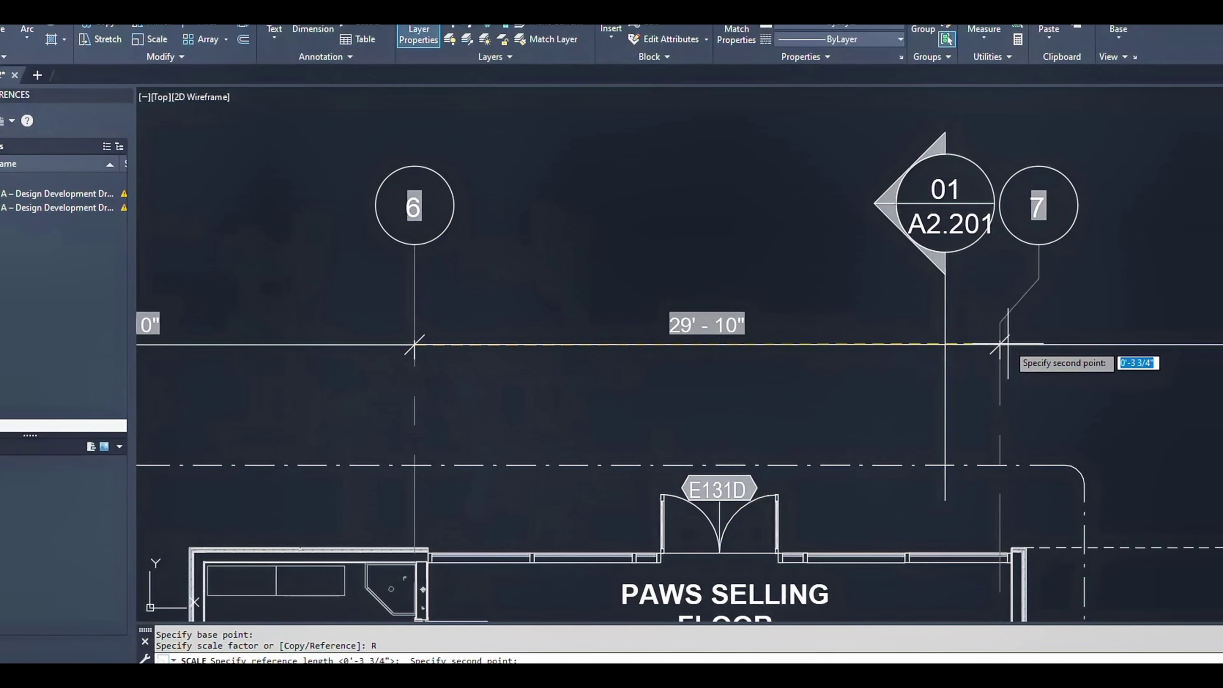
click(1000, 344)
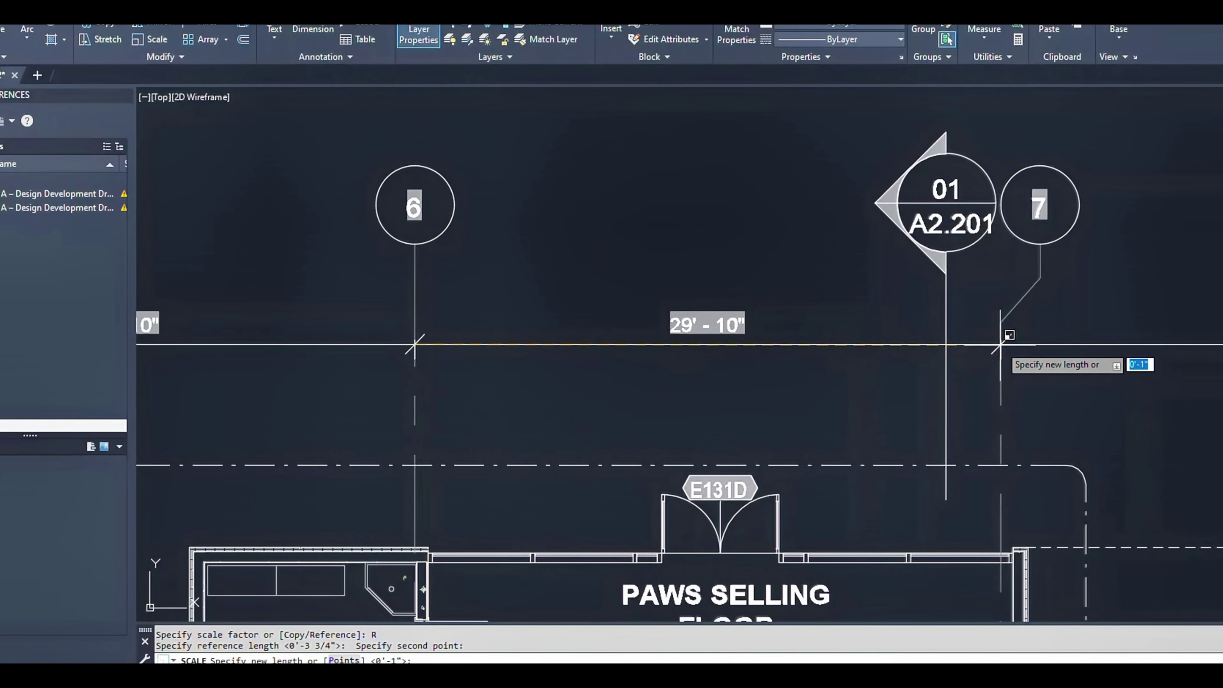
text(29'1)
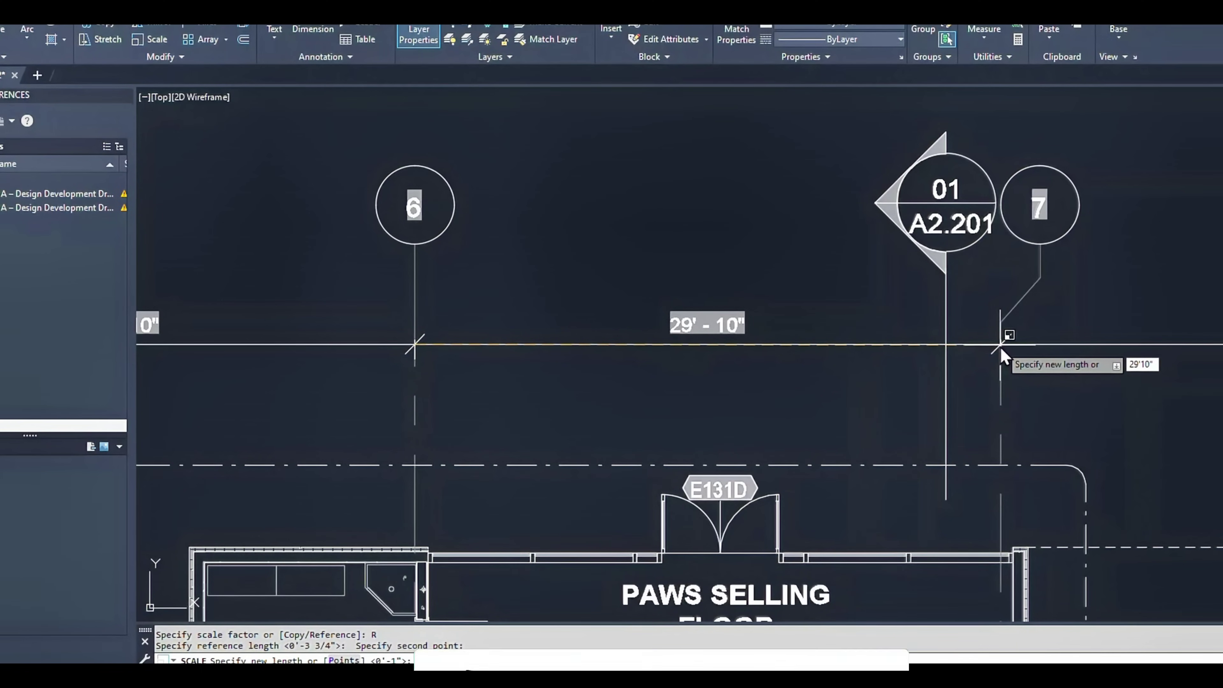
text(0)
key(Return)
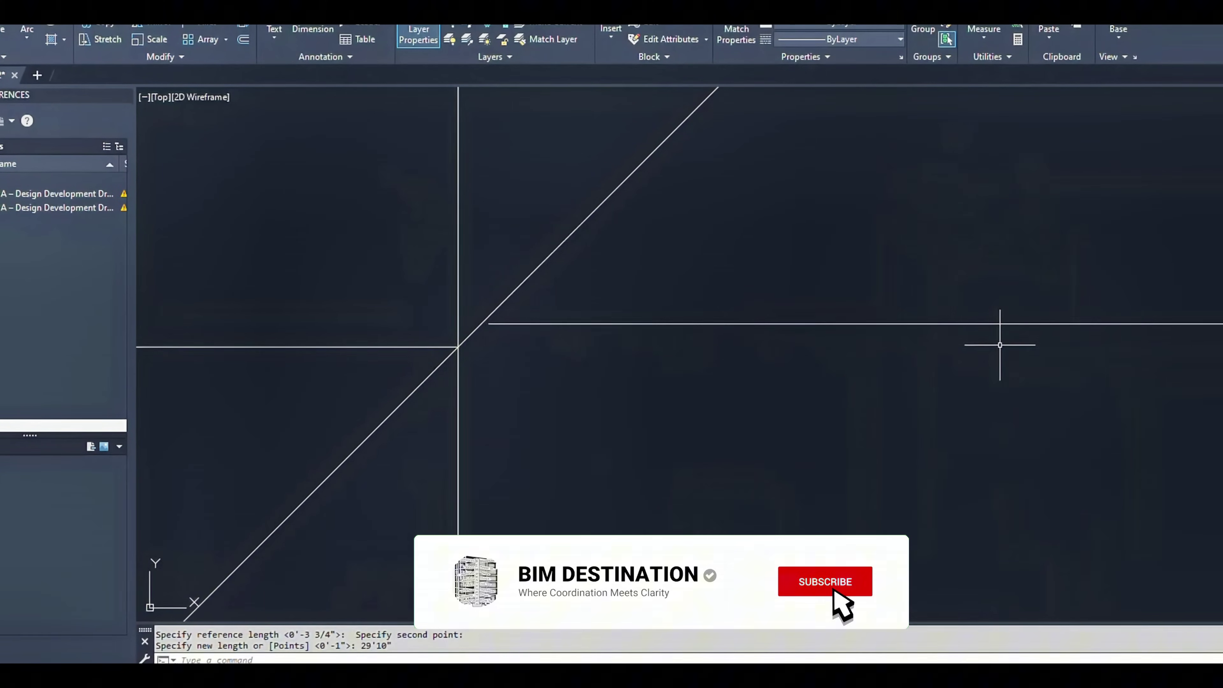
scroll(899, 338, down, 15)
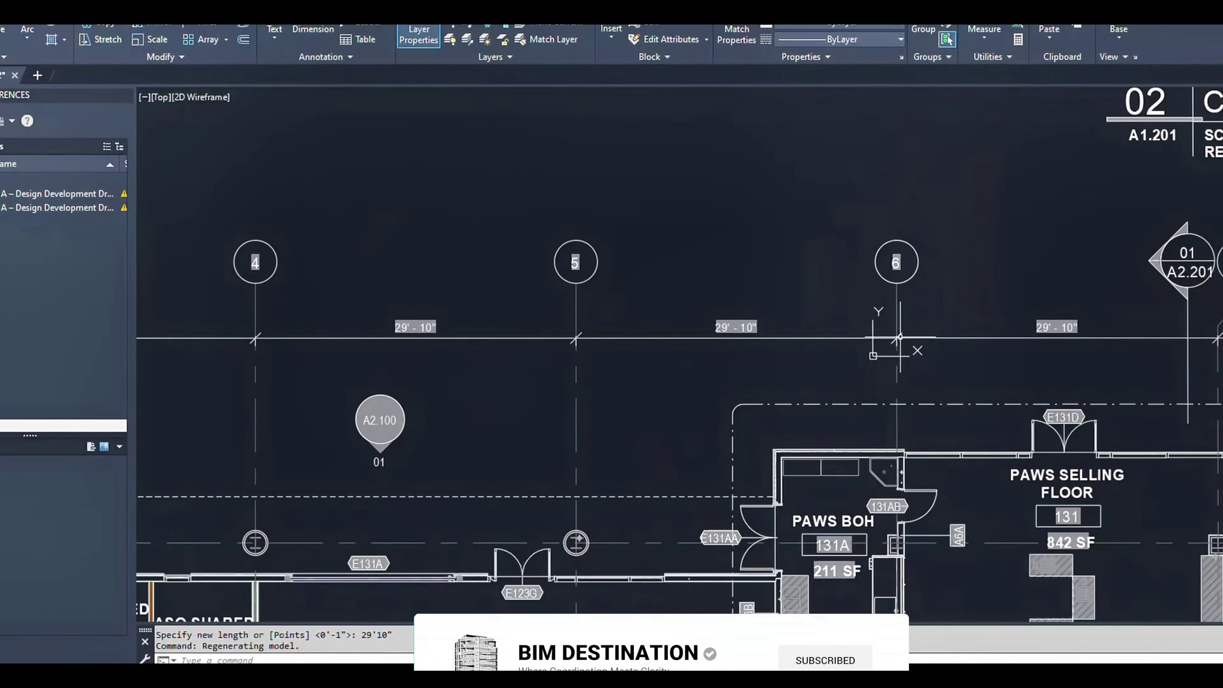
scroll(787, 358, up, 4)
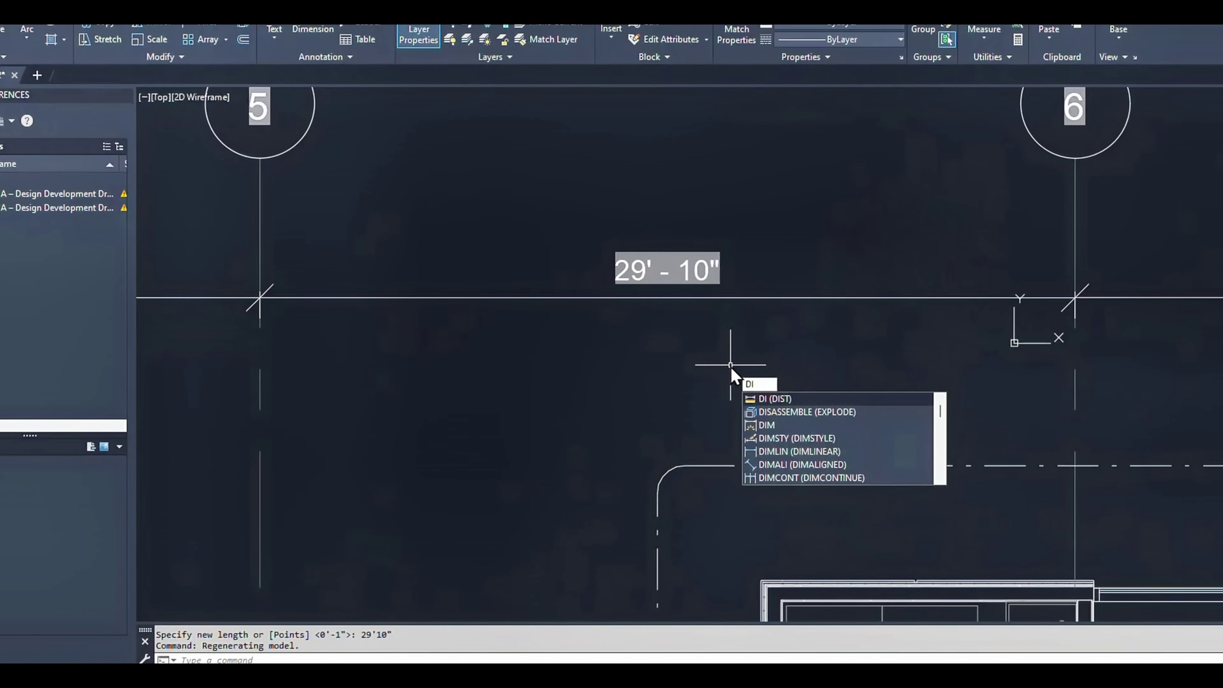
key(Return)
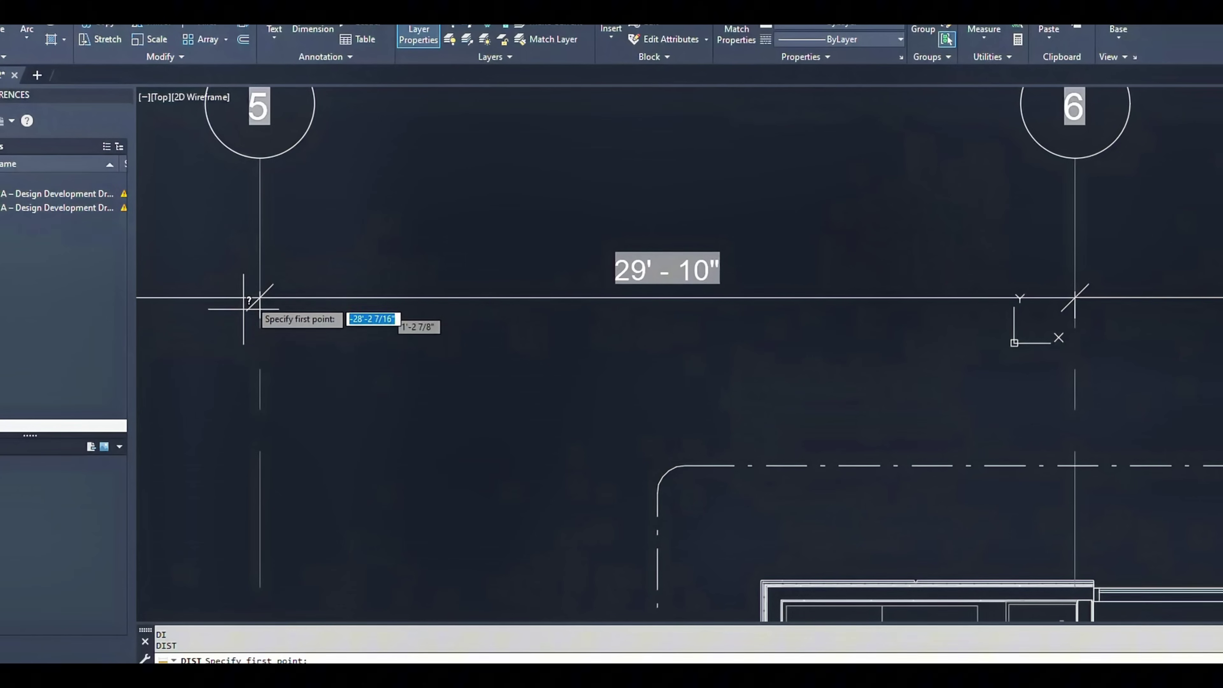
click(260, 297)
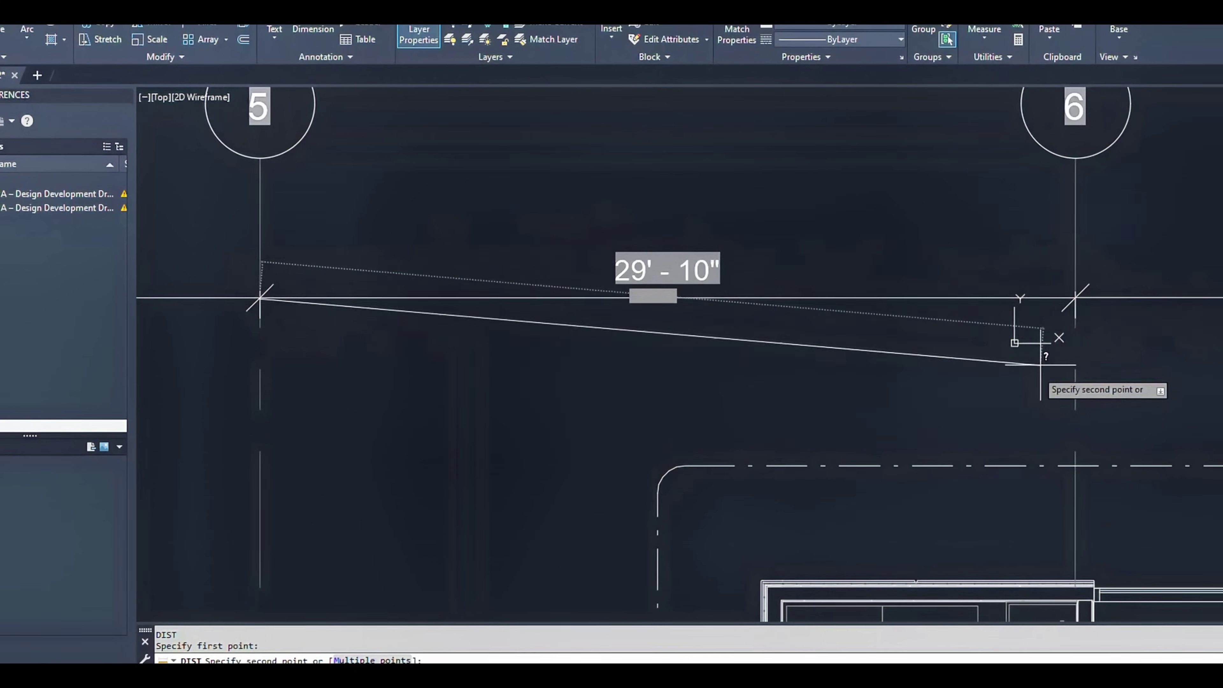
key(Escape)
scroll(845, 303, down, 6)
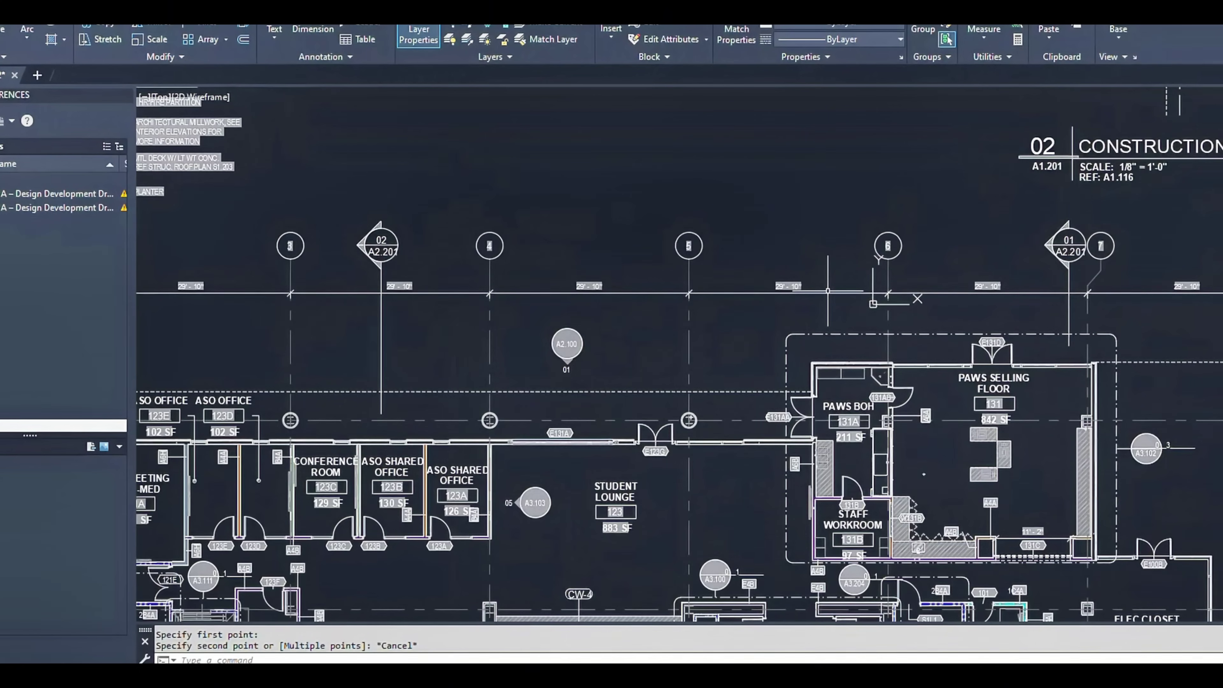
scroll(857, 298, down, 2)
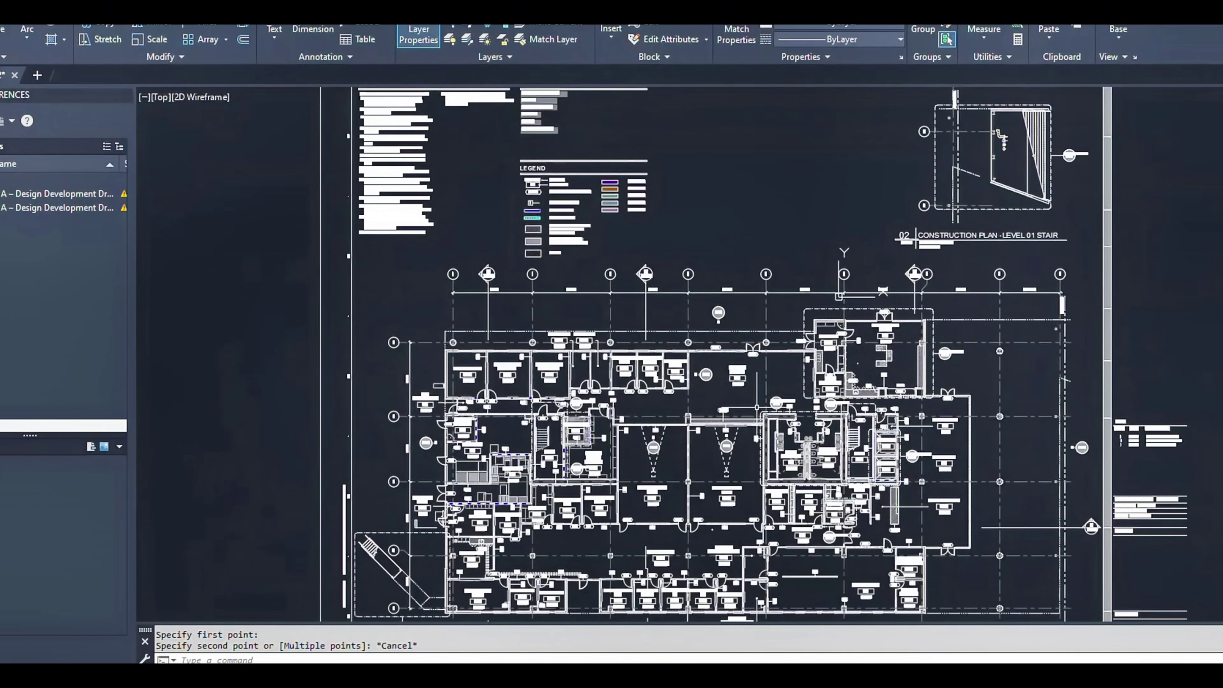
scroll(709, 398, up, 8)
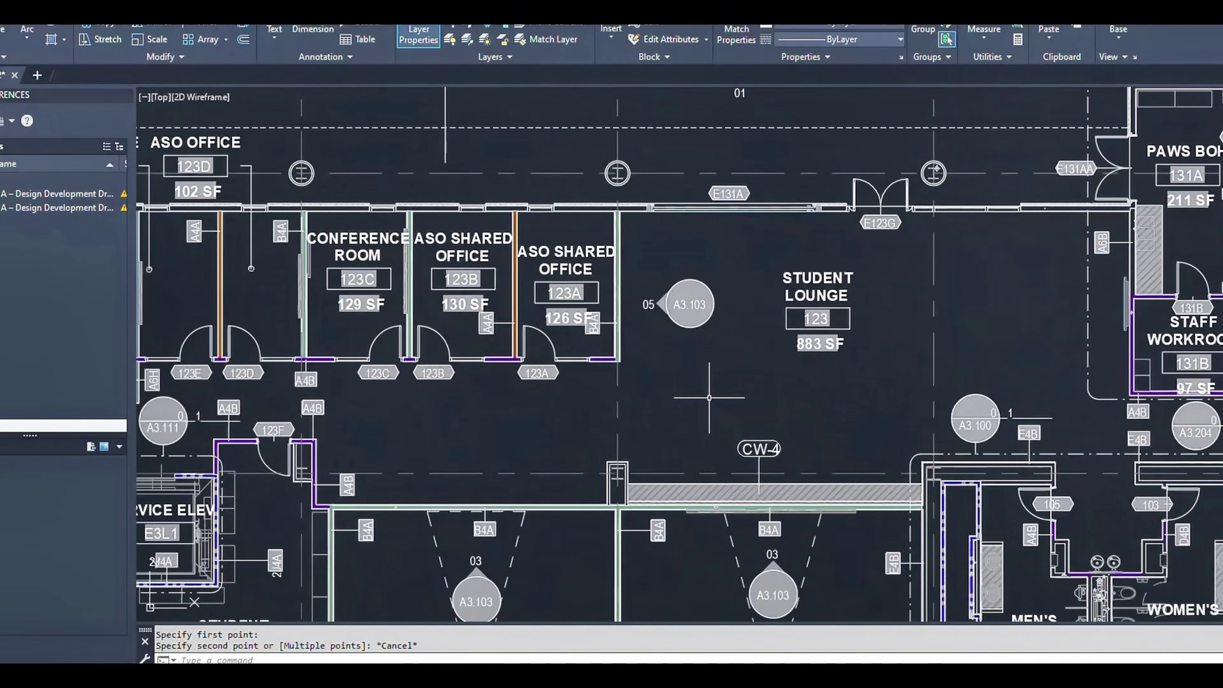
click(799, 278)
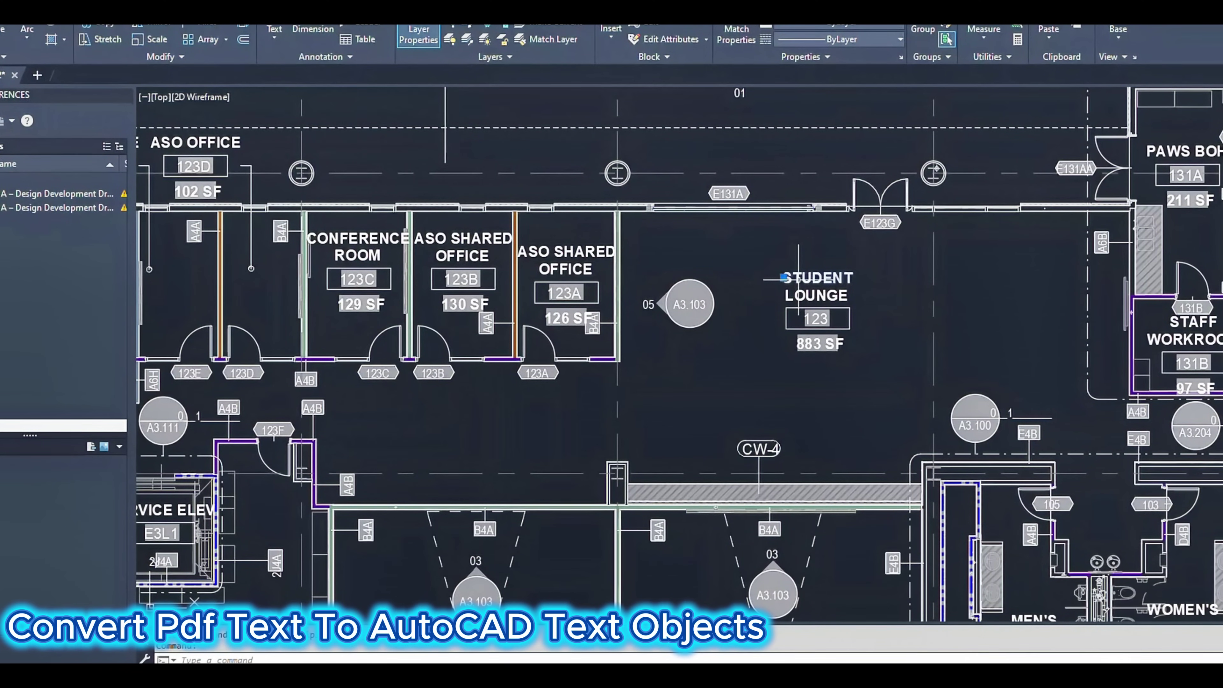
key(Escape)
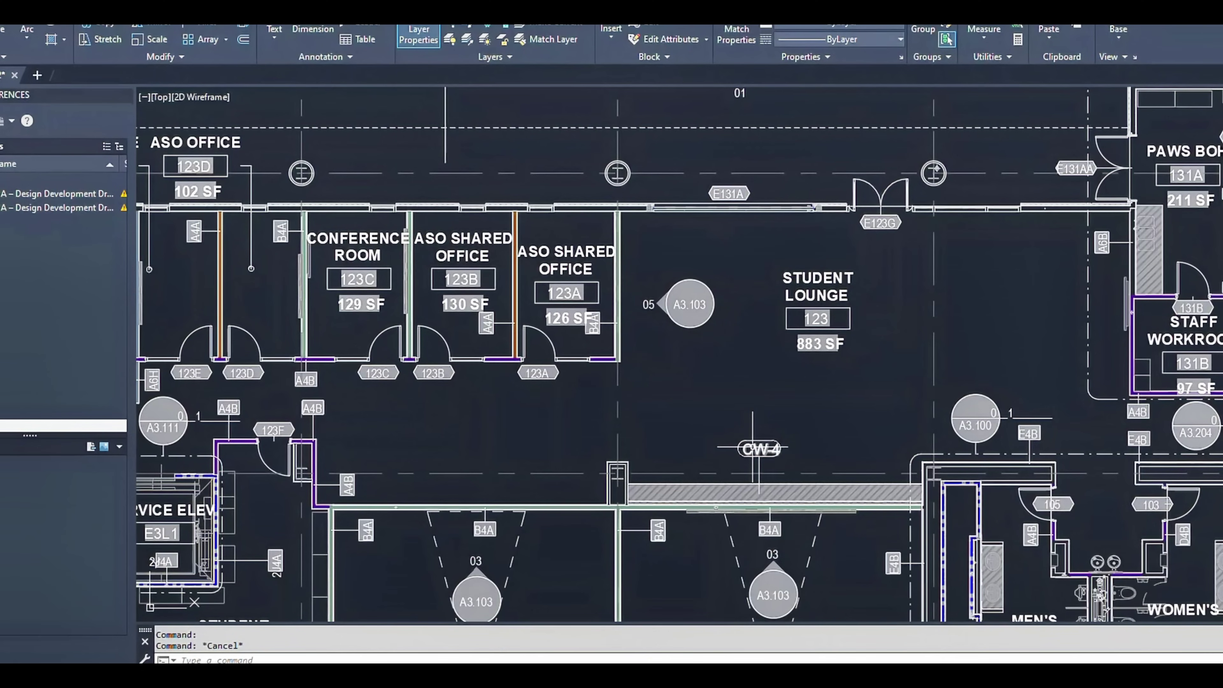
mouse_move(757, 448)
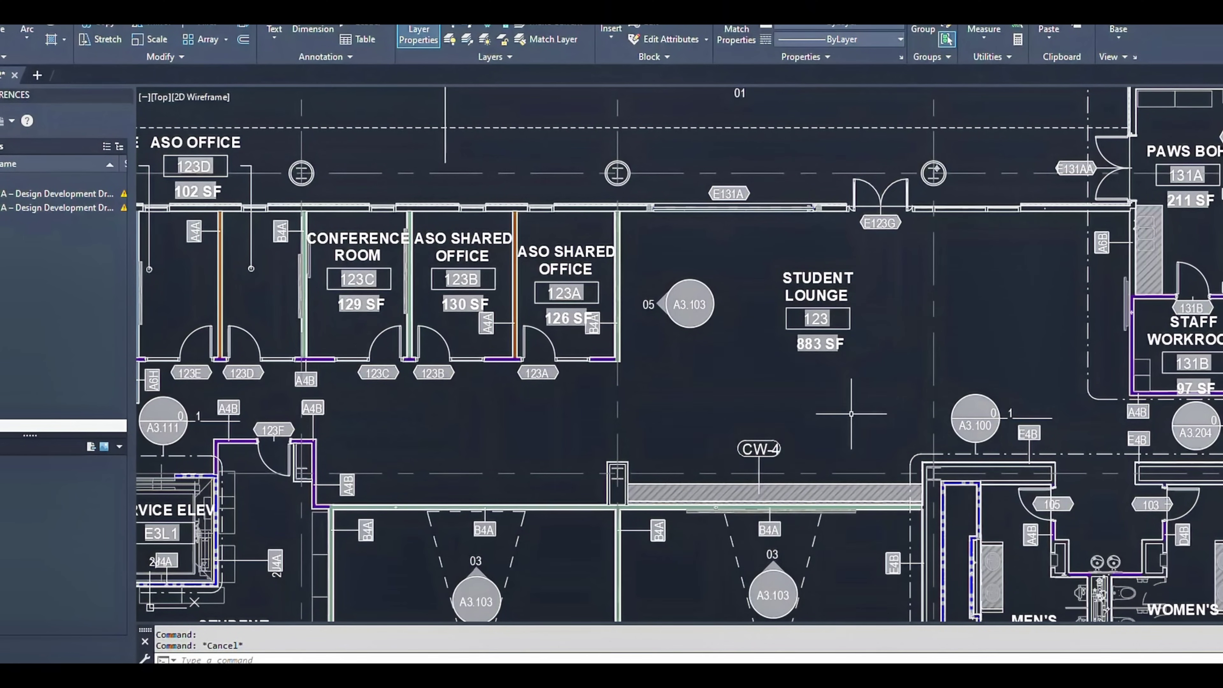
scroll(852, 414, down, 2)
scroll(852, 414, down, 2)
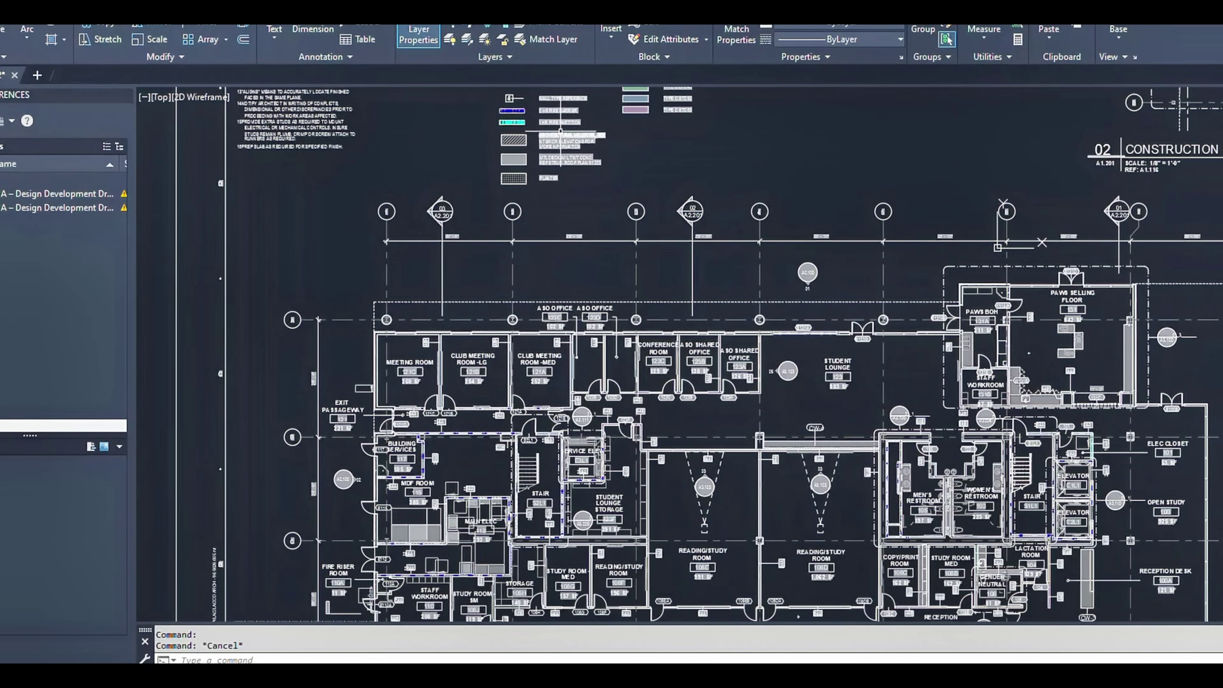
scroll(565, 174, up, 3)
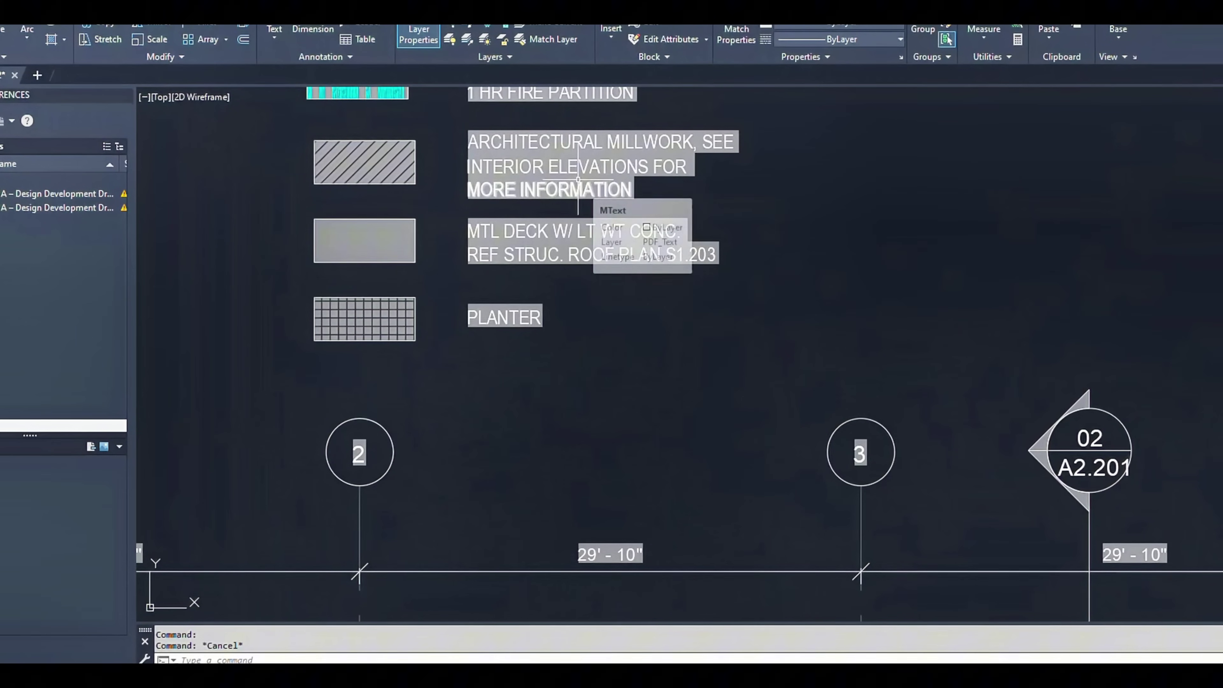
scroll(852, 276, down, 3)
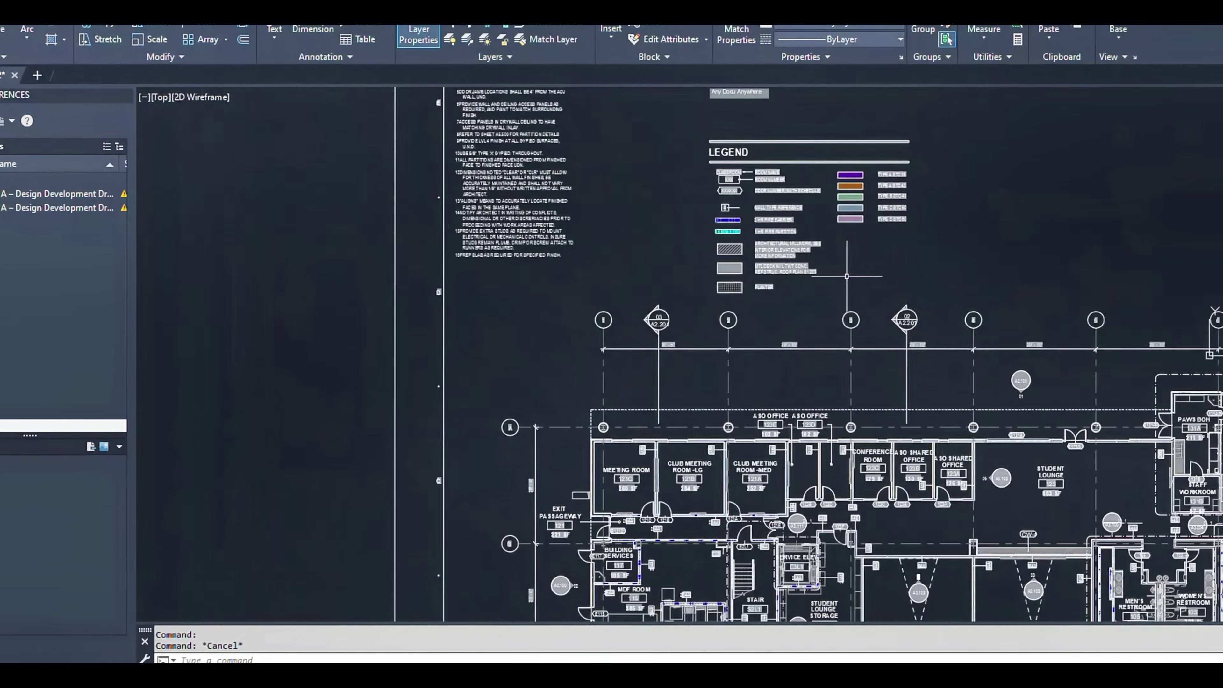
scroll(770, 426, up, 5)
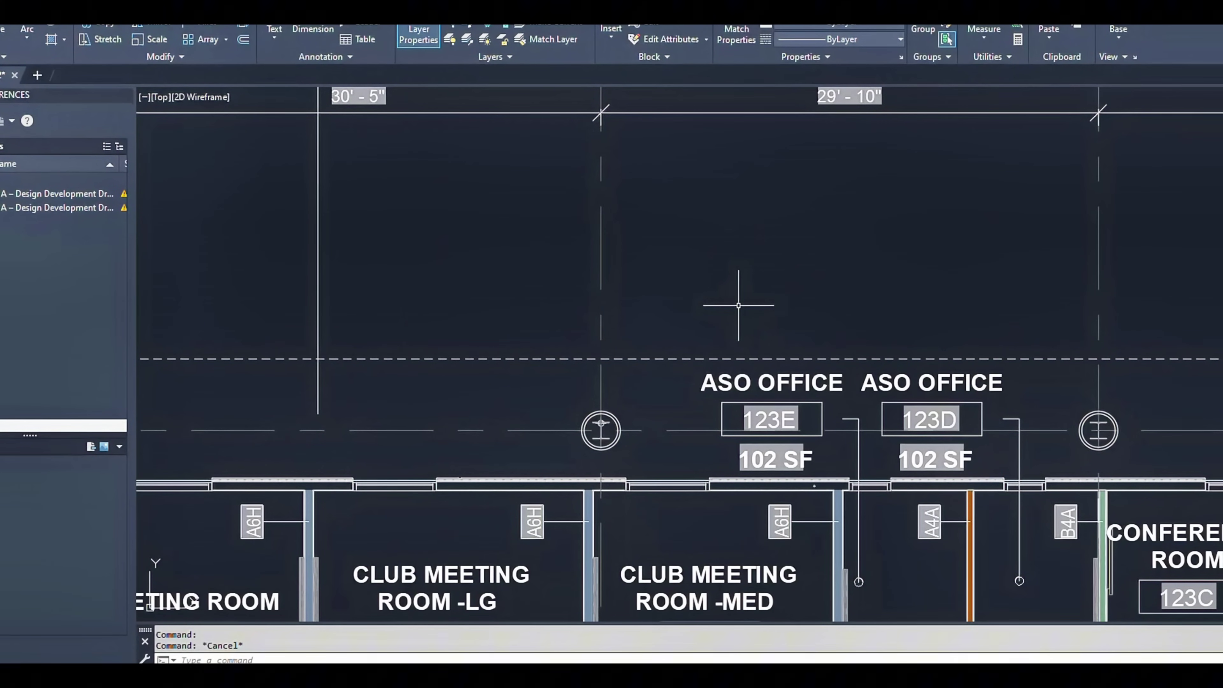
scroll(738, 305, down, 3)
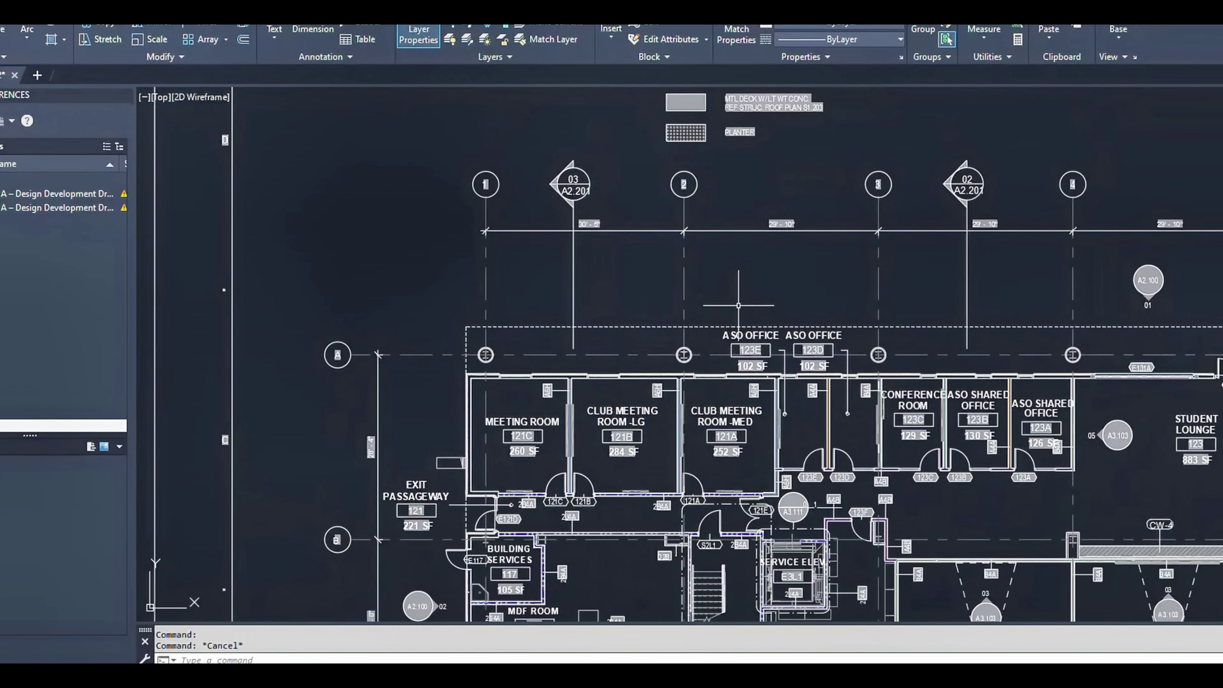
scroll(865, 424, down, 2)
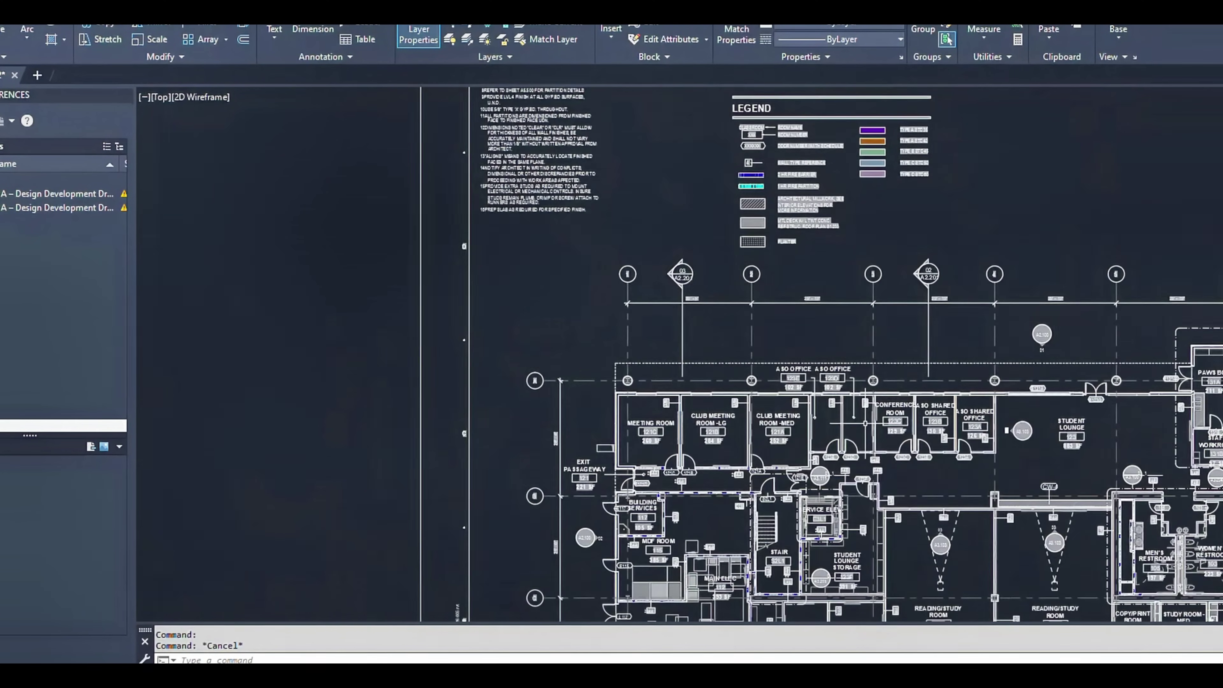
scroll(1038, 559, up, 5)
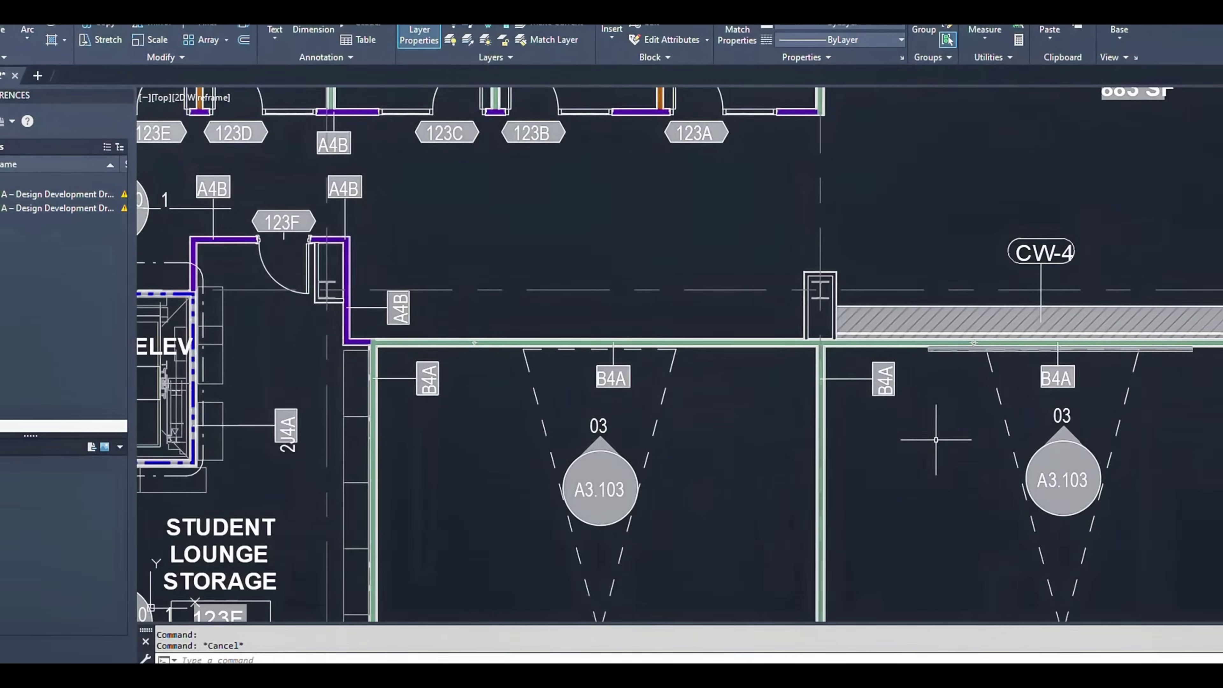
middle_drag(937, 431, 794, 347)
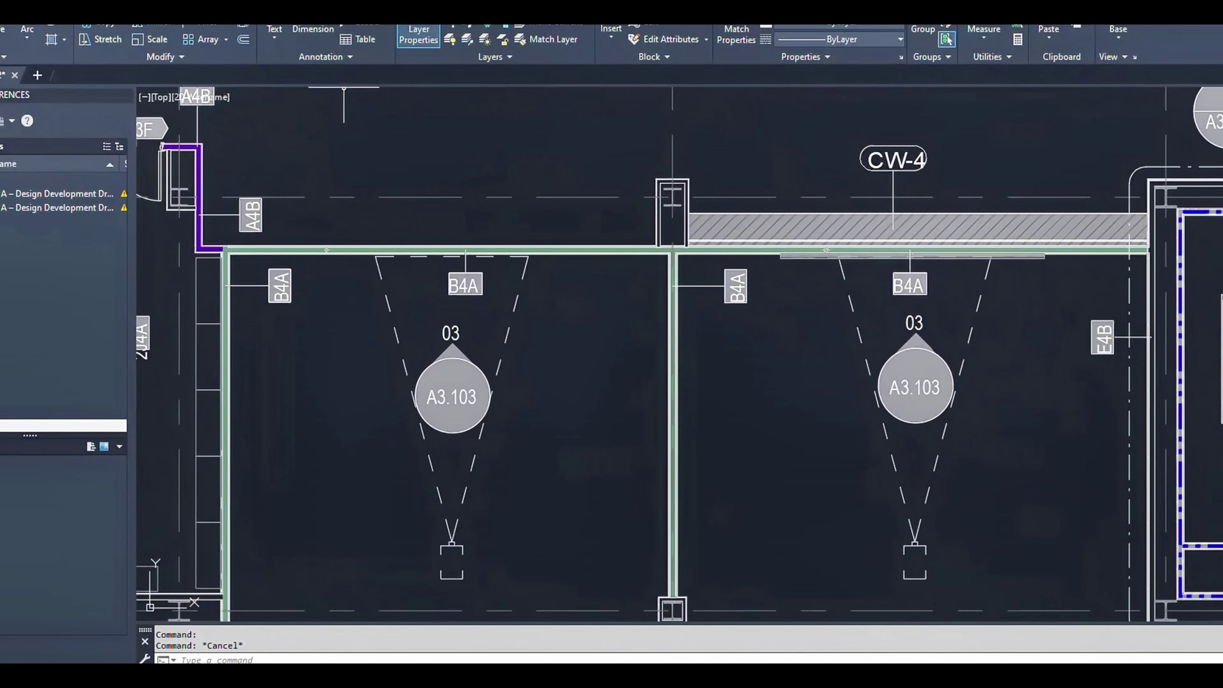
Step: Show the Insert ribbon with its PDF import and SHX text recognition tools
click(72, 14)
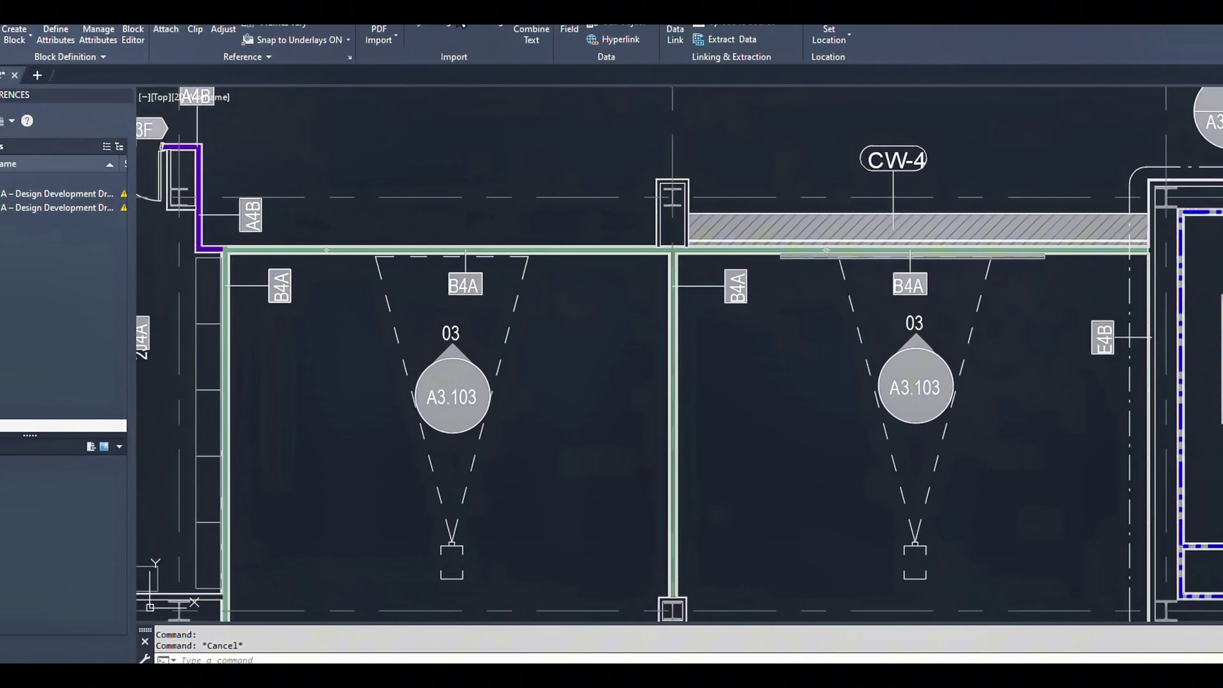